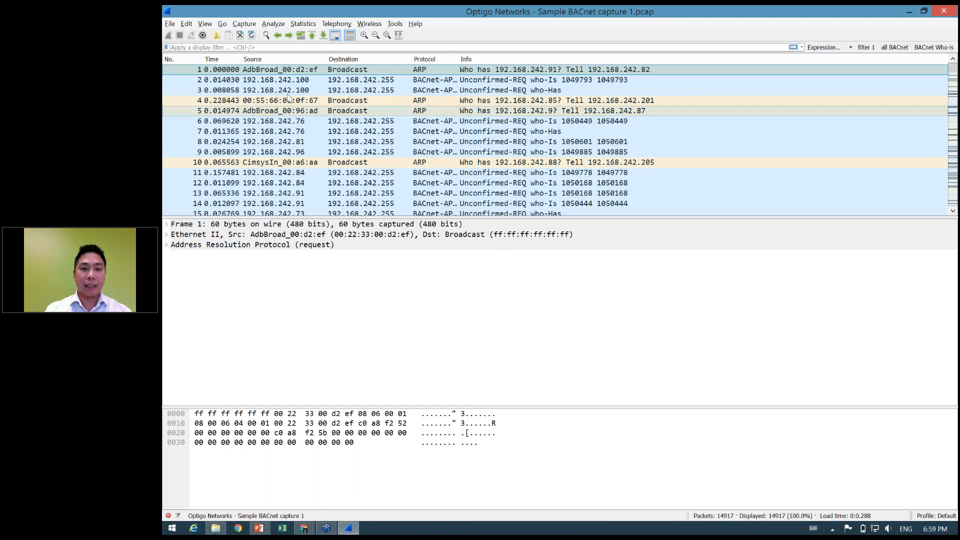
click(241, 26)
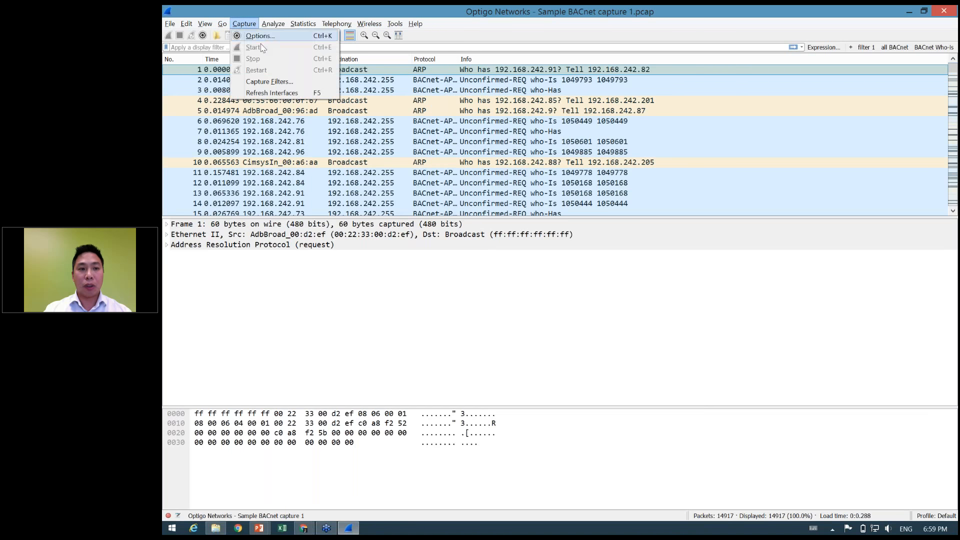
click(290, 84)
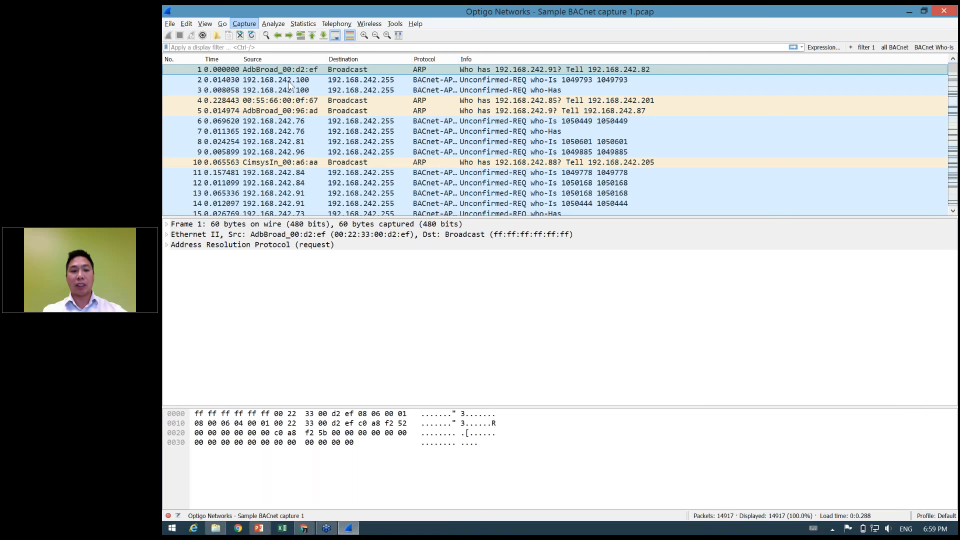
key(Escape)
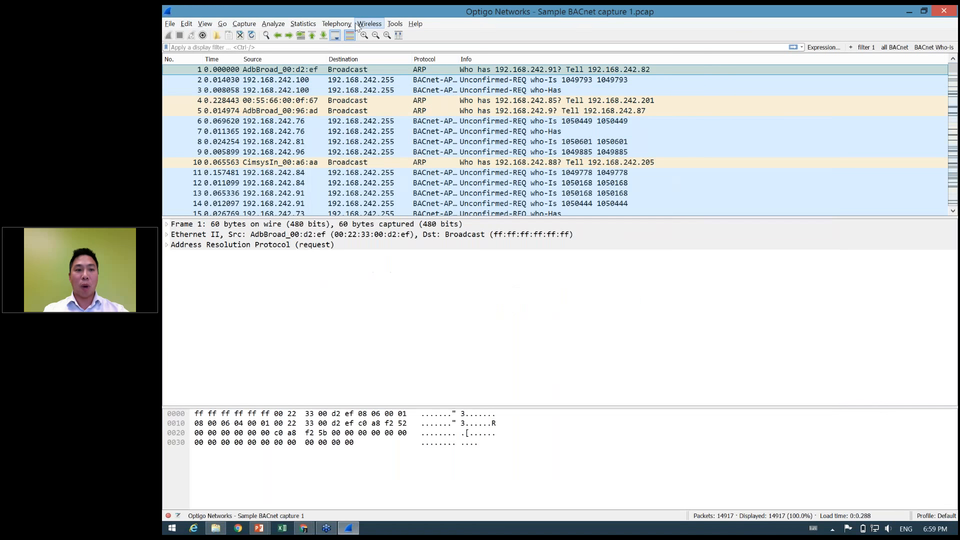
Open the capture options and enter the capture filter 'udp port 47808' for the selected interfaces.
click(246, 25)
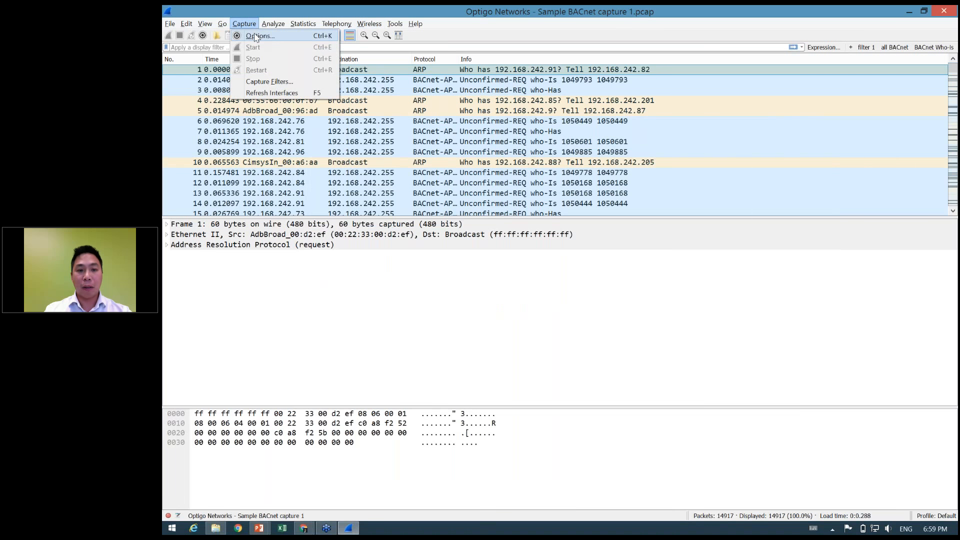
click(256, 36)
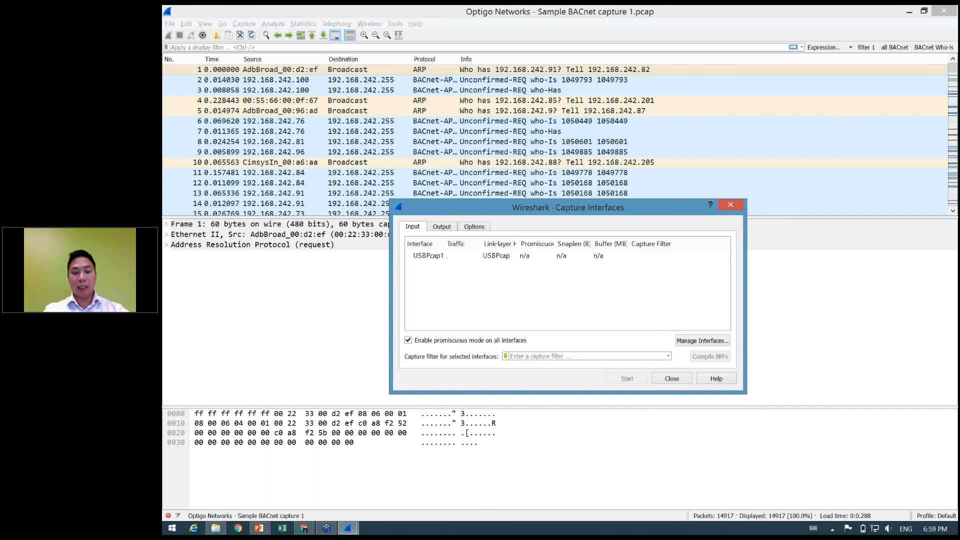
text(udp p)
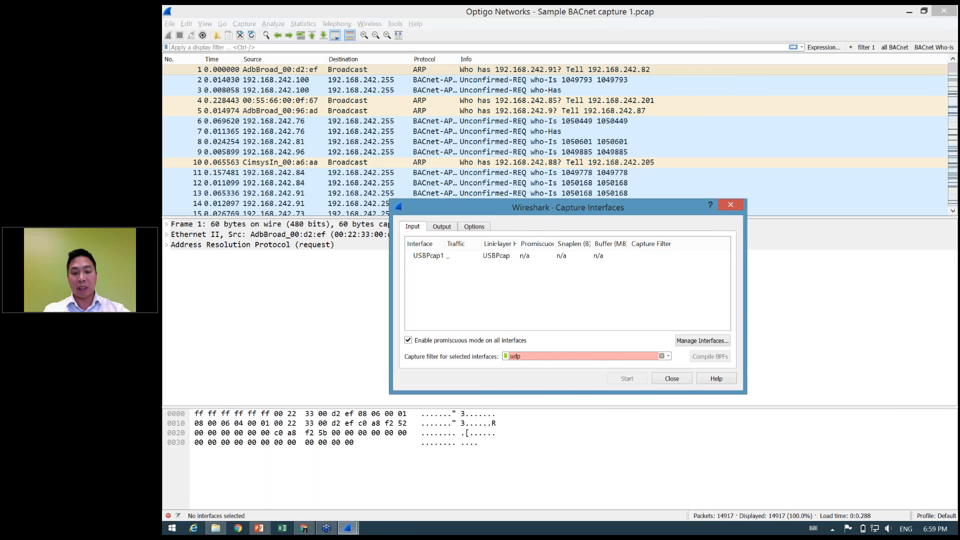
text( port)
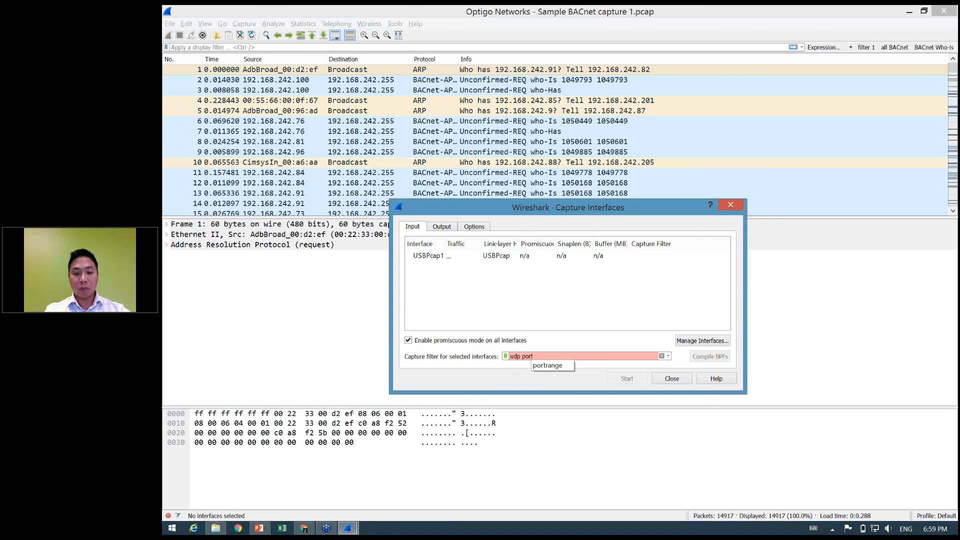
text(  47008)
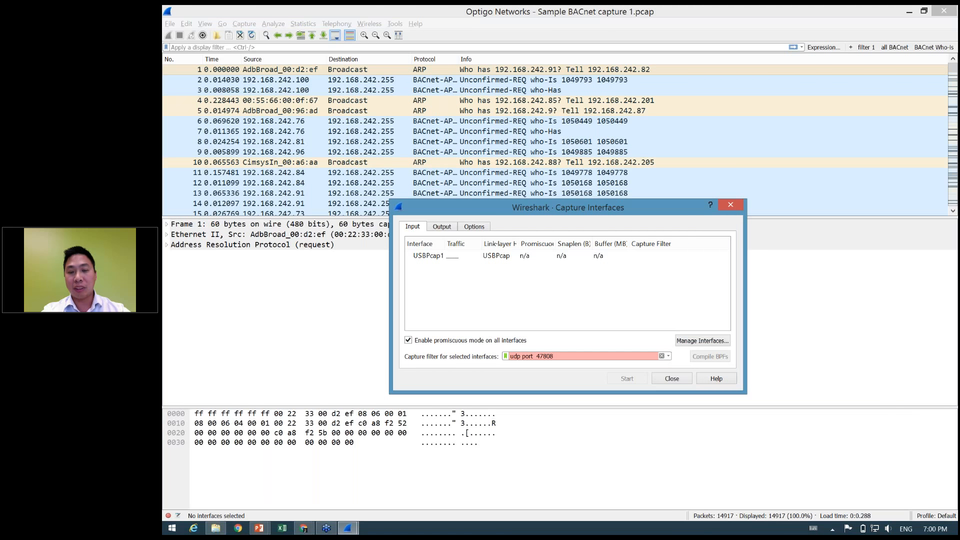
key(BackSpace)
key(BackSpace)
key(BackSpace)
key(BackSpace)
key(BackSpace)
key(BackSpace)
key(BackSpace)
text(range 47808)
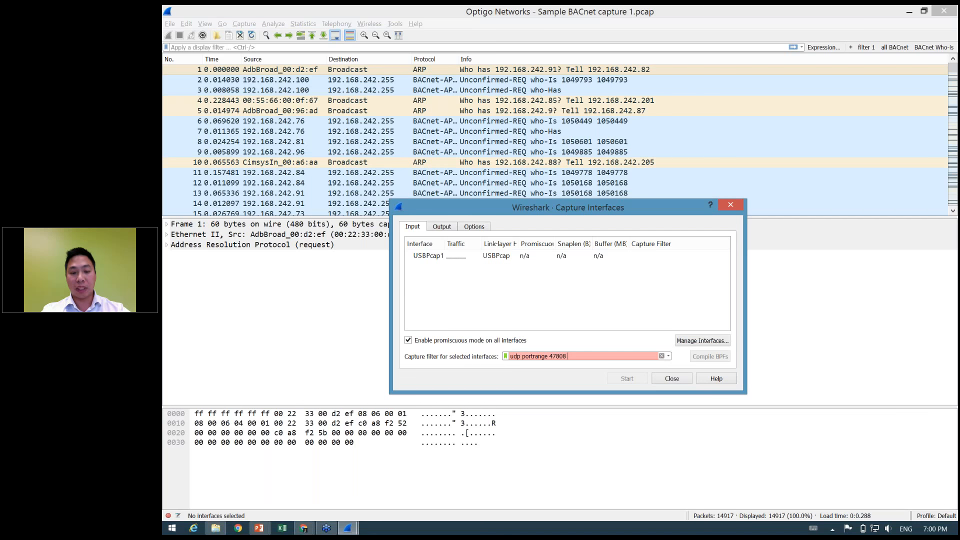
text(-47823)
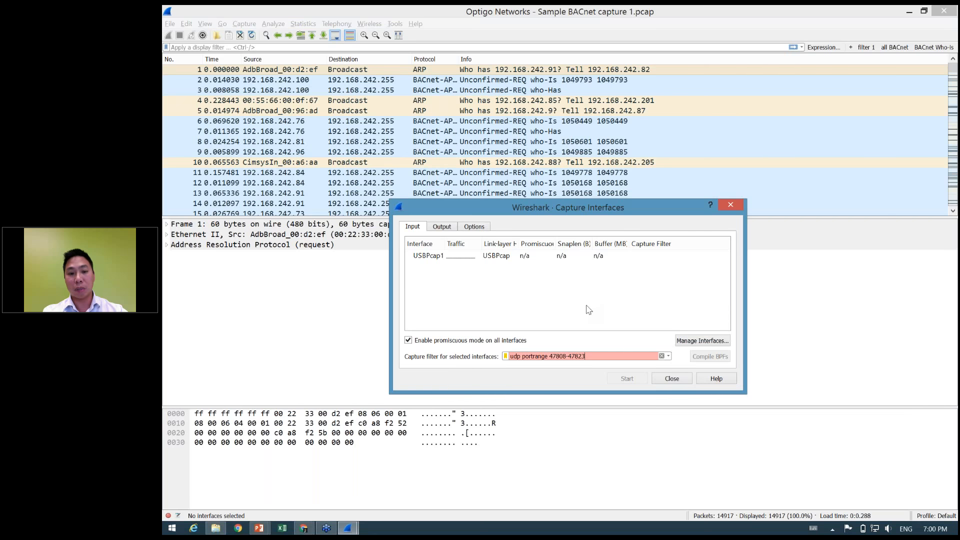
click(673, 379)
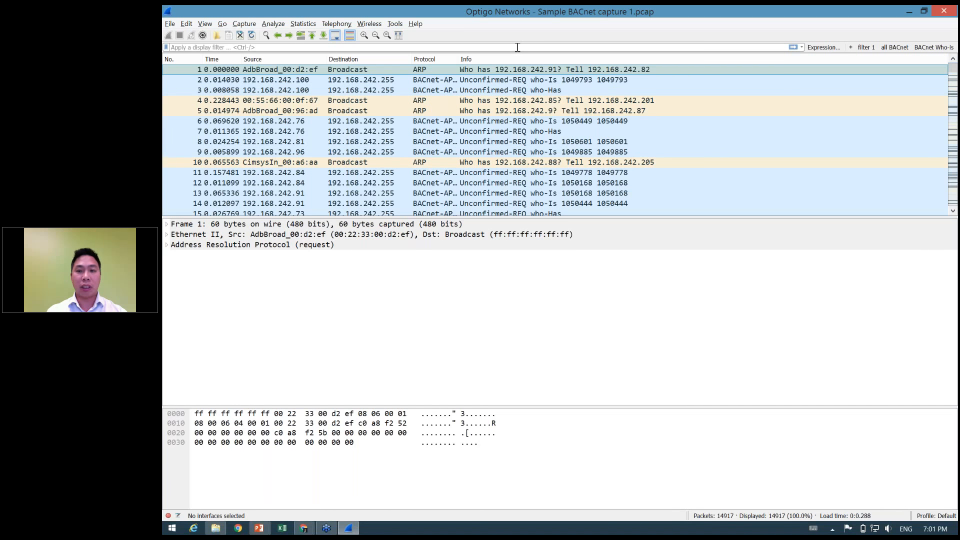
Apply the display filter 'bacnet || bacapp || bvlc' to the packet list.
click(792, 36)
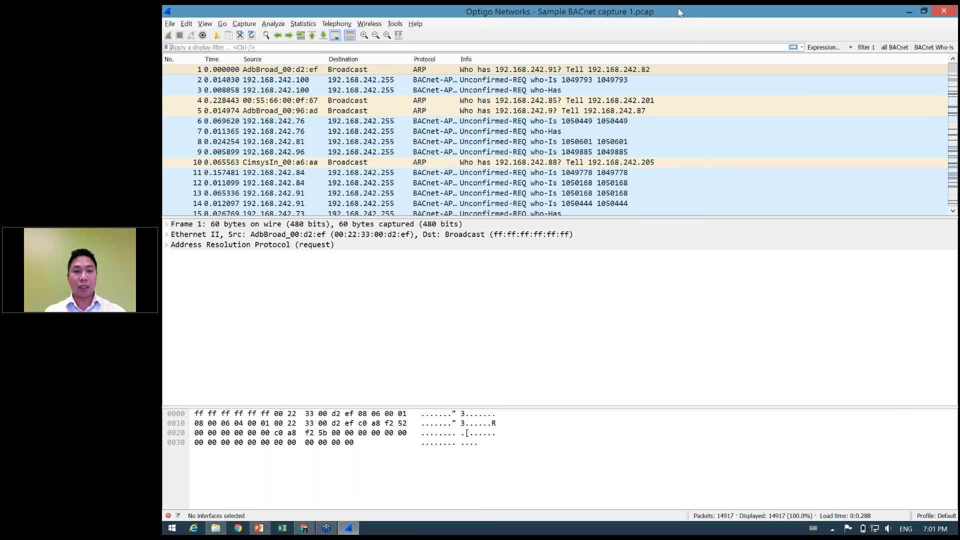
click(637, 47)
text(bacnet)
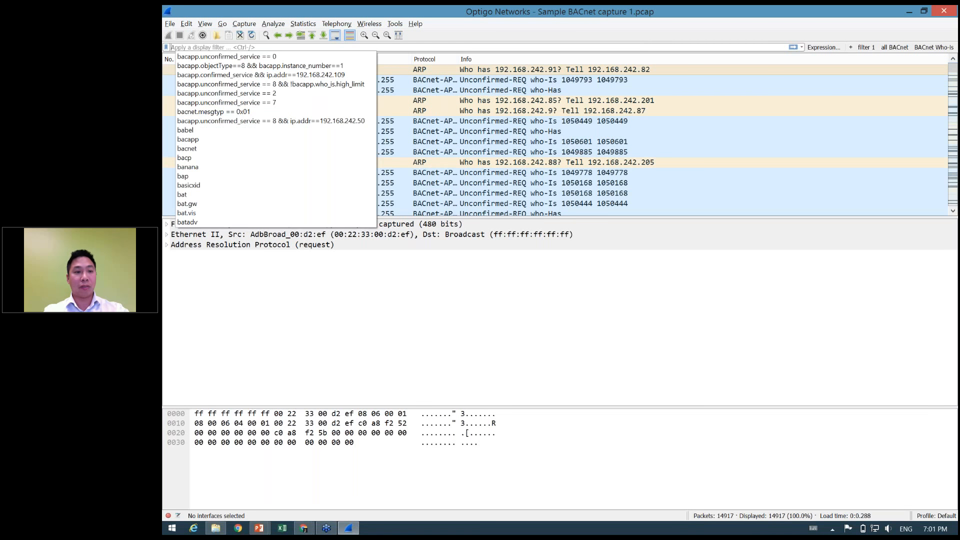
text( ||)
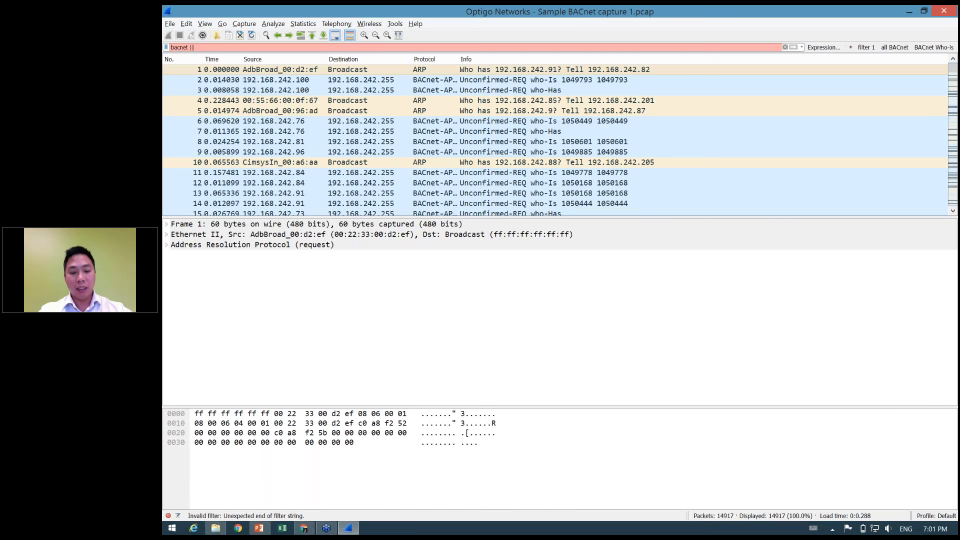
text(bacapp ||)
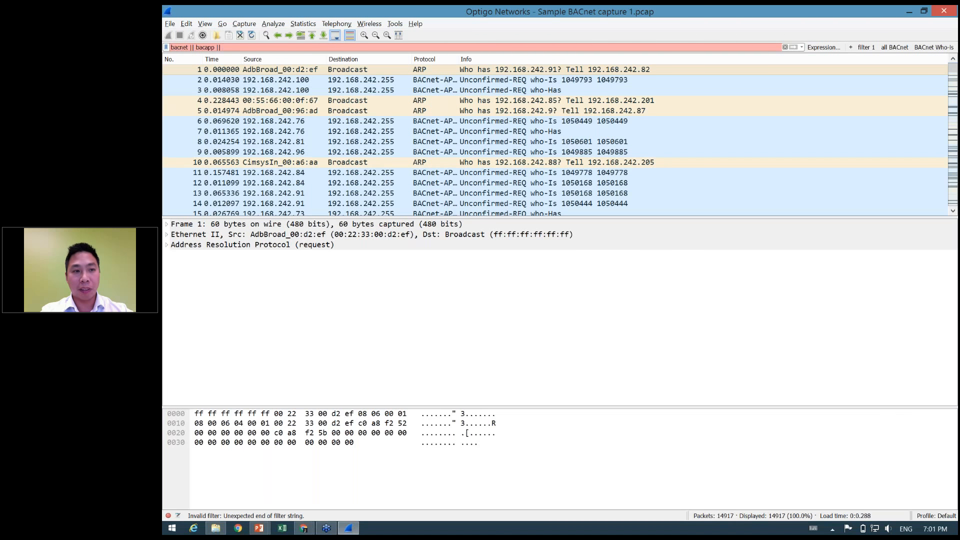
text(b)
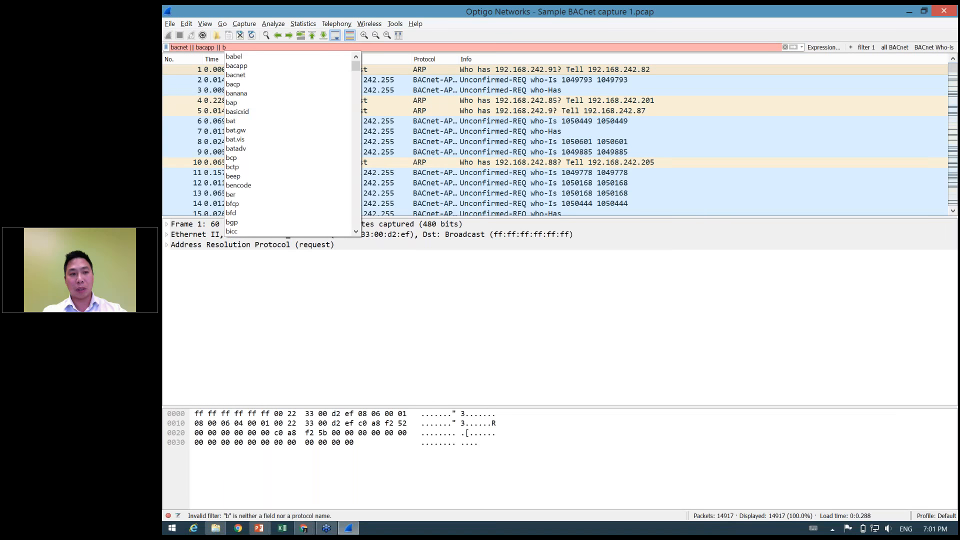
text(vlc)
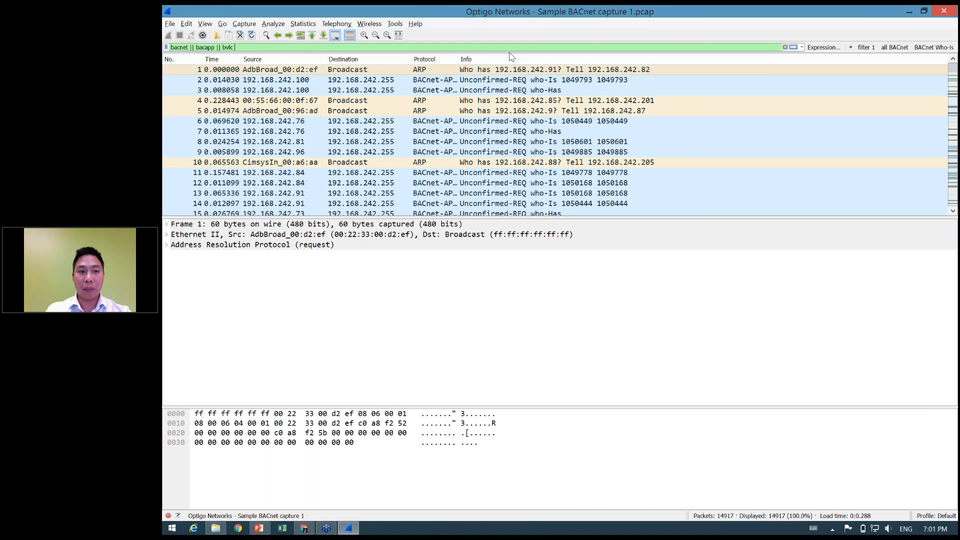
key(BackSpace)
key(Left)
key(Left)
key(Left)
key(Left)
key(Right)
key(Right)
key(Right)
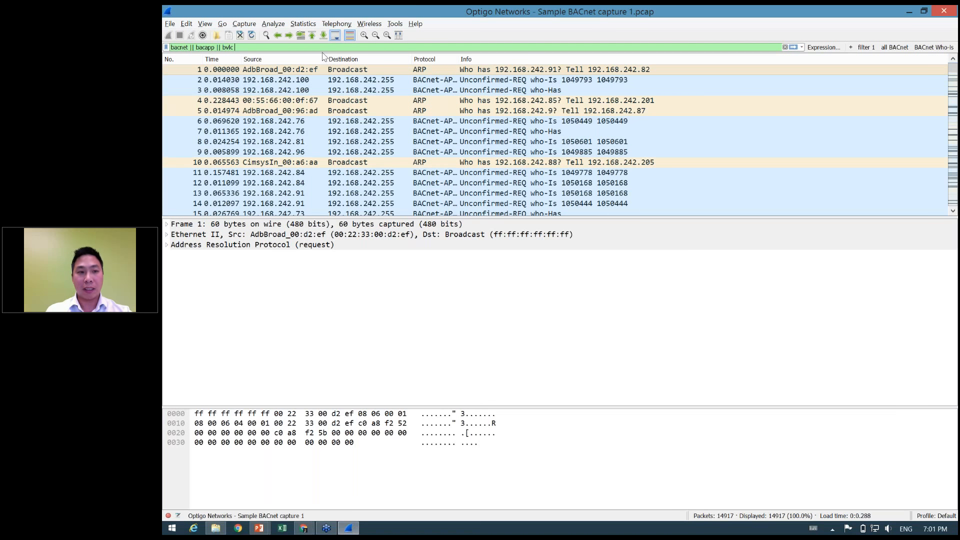
key(Return)
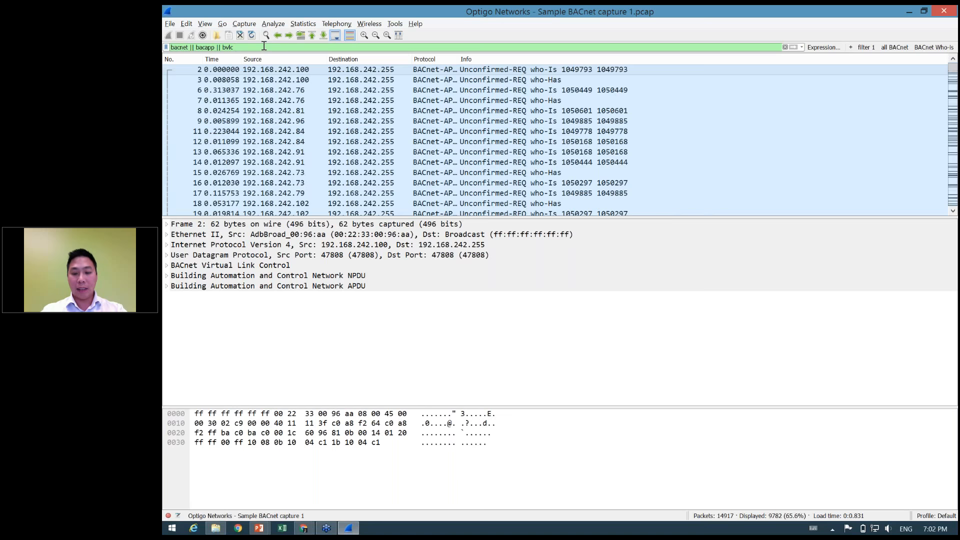
Enclose the whole display filter expression in parentheses so it reads '(bacnet || bacapp || bvlc)'.
text(&)
key(BackSpace)
key(BackSpace)
key(BackSpace)
text())
key(Home)
text(()
key(End)
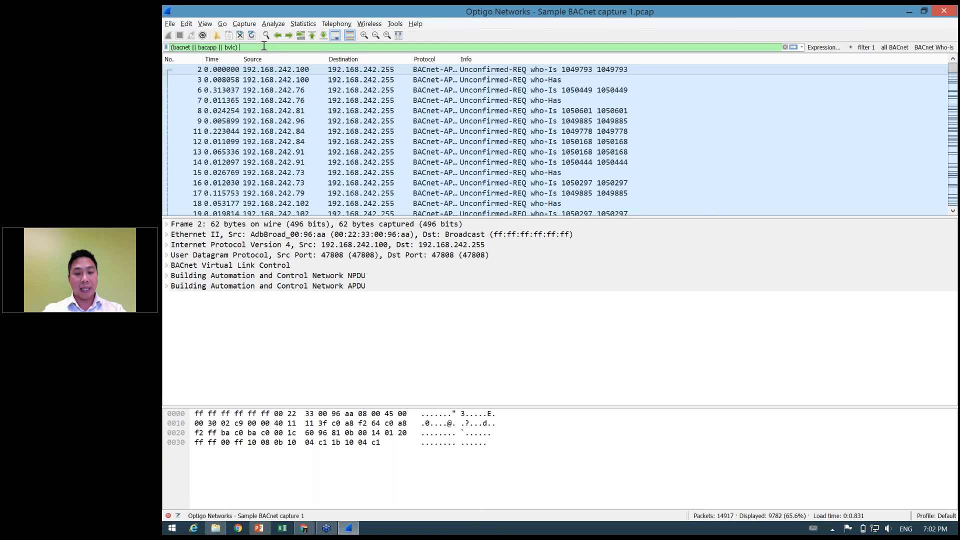
Extend the display filter with '&& eth.addr==ff:ff:ff:ff:ff:ff' and apply it to show only BACnet broadcasts.
text(&&)
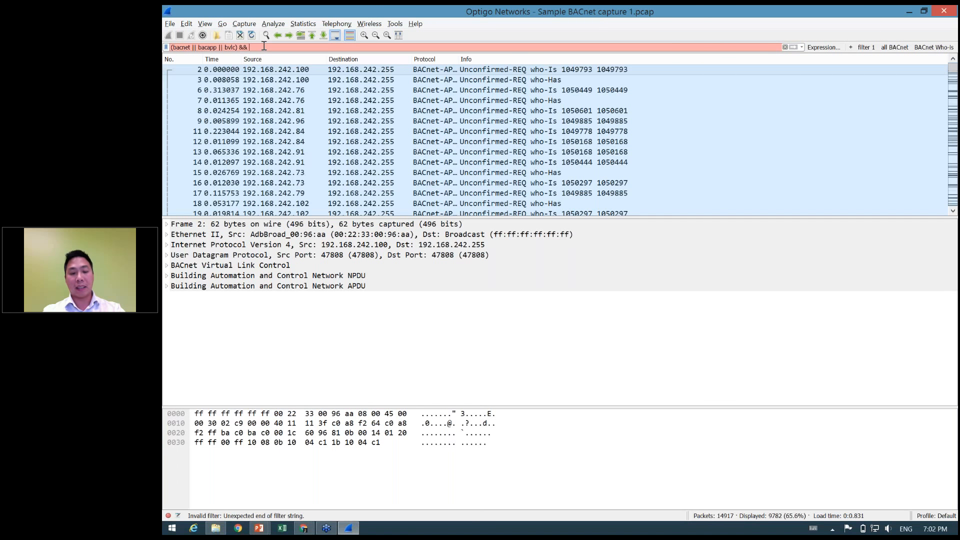
text( eth)
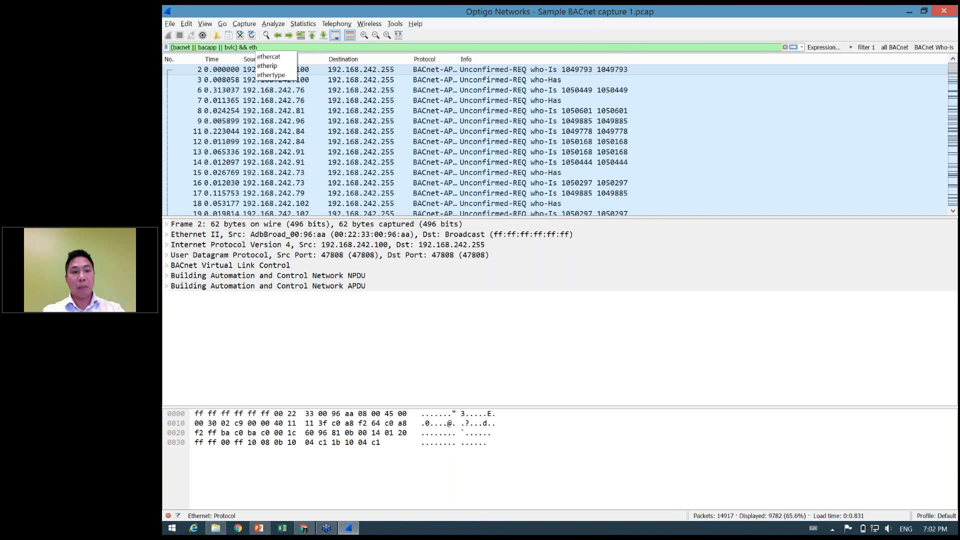
text(.addr)
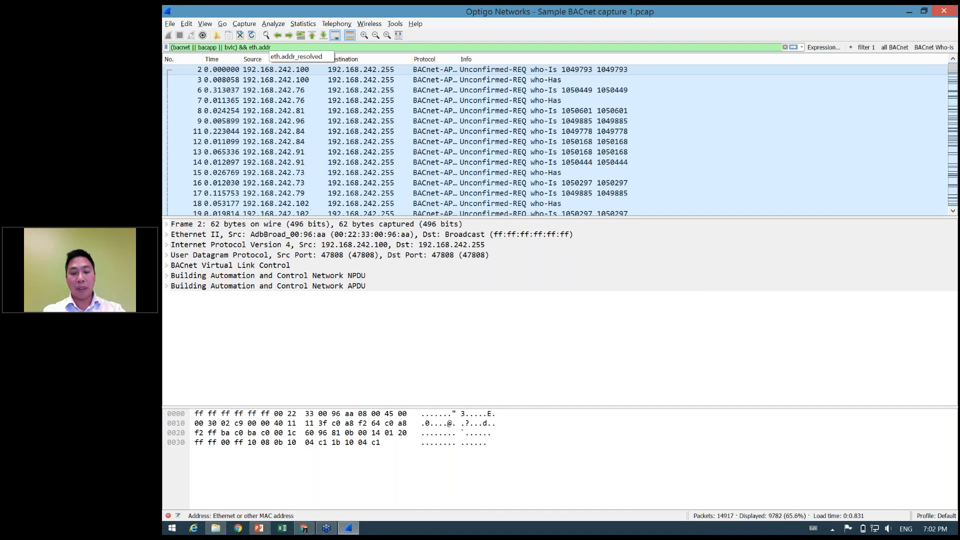
text(=ff:ff:ff)
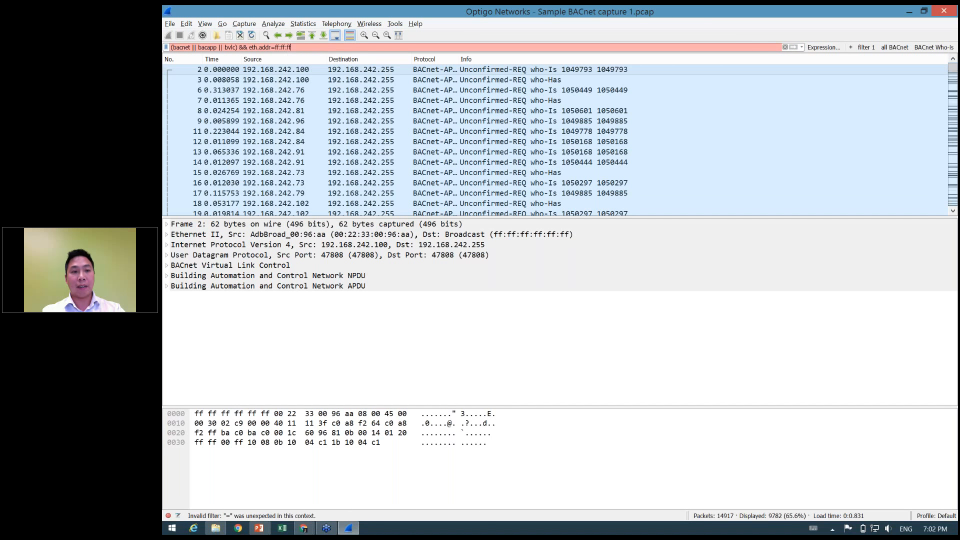
text(:ff:ff:ff)
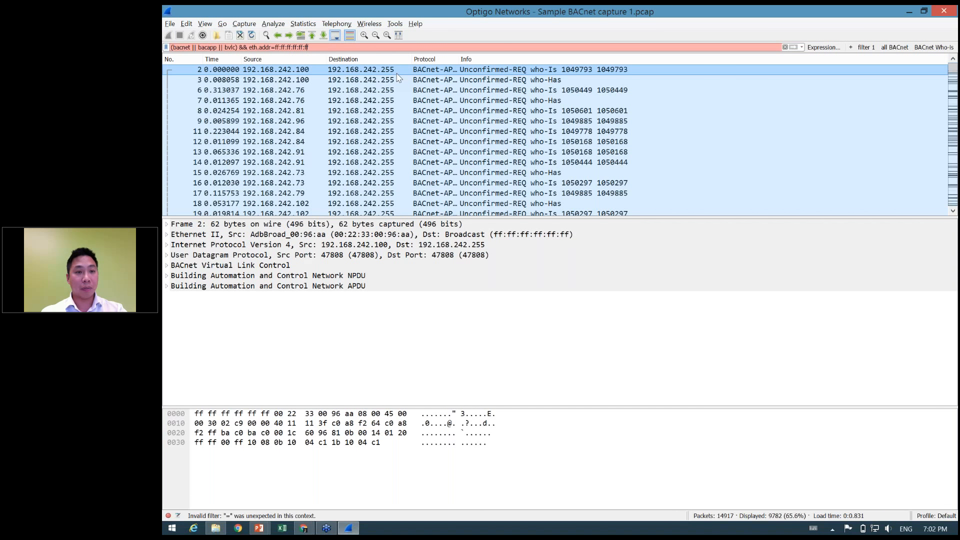
text(=)
key(Return)
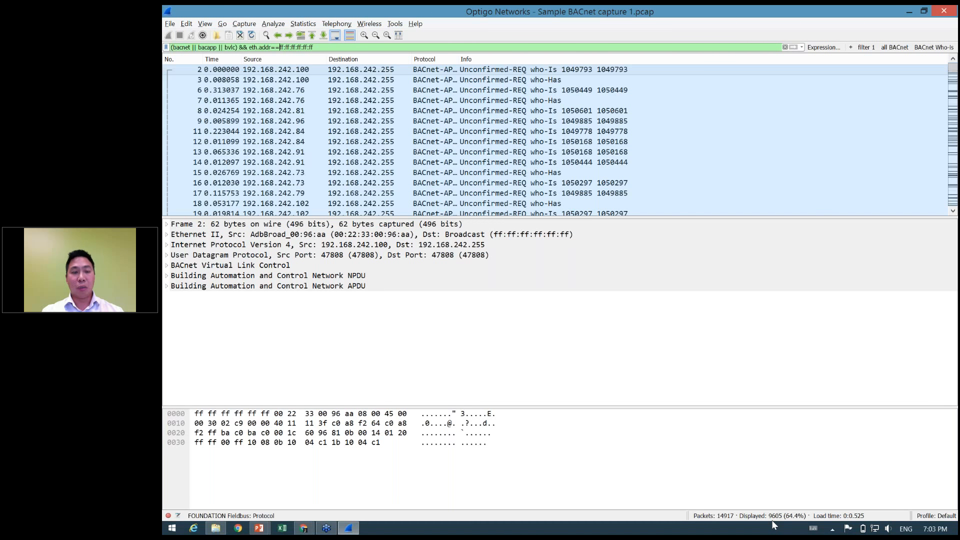
Open the conversation statistics for the capture and limit them to the current display filter.
click(303, 24)
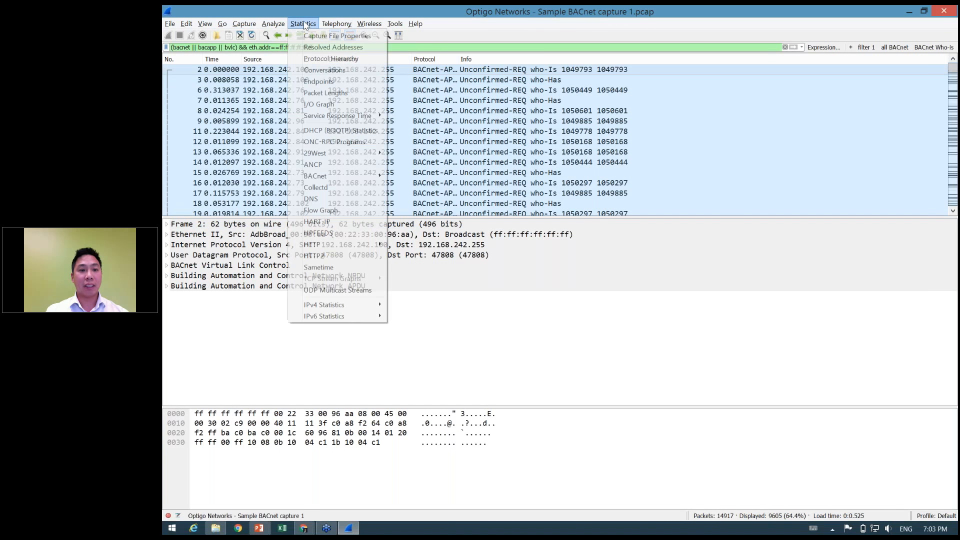
click(332, 73)
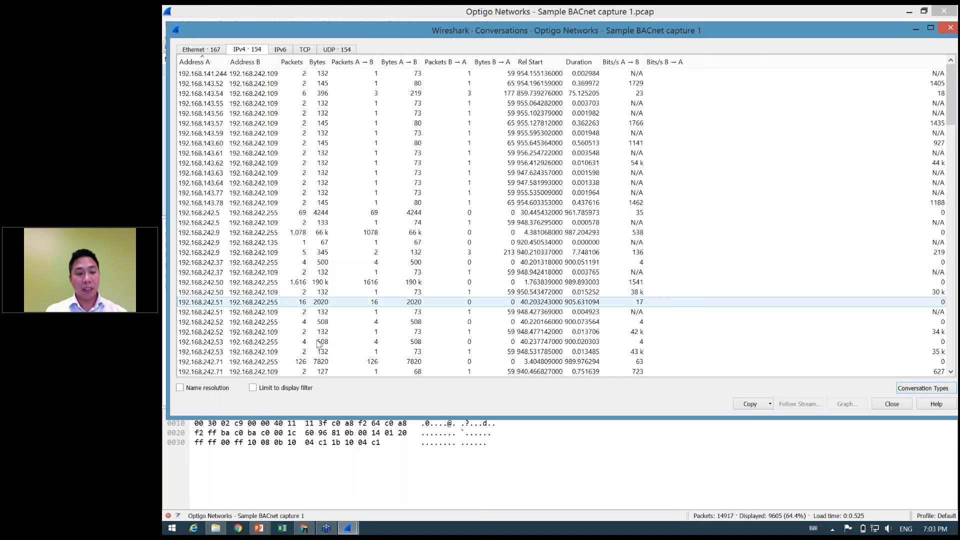
click(253, 388)
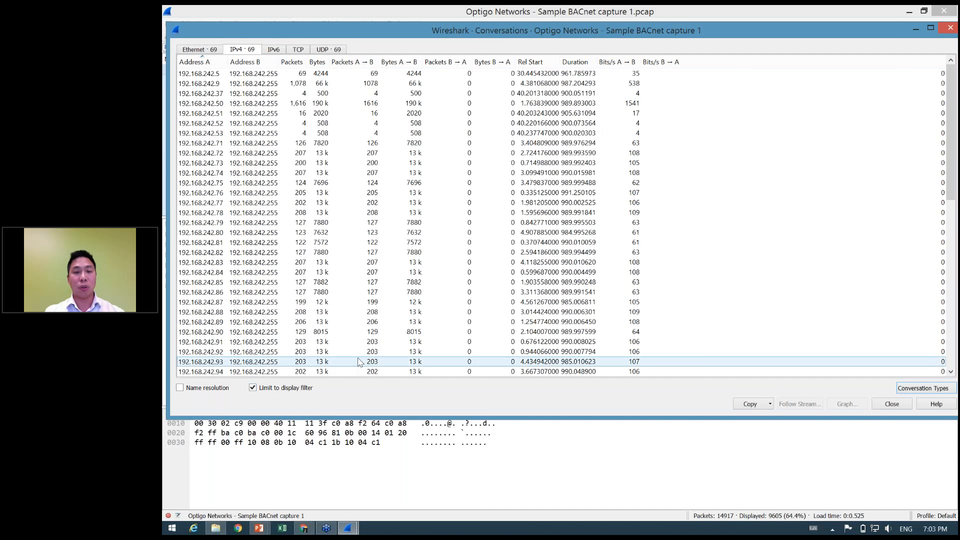
Sort the IPv4 conversations by packet count in descending order and look through the list for the heaviest broadcasters.
click(296, 67)
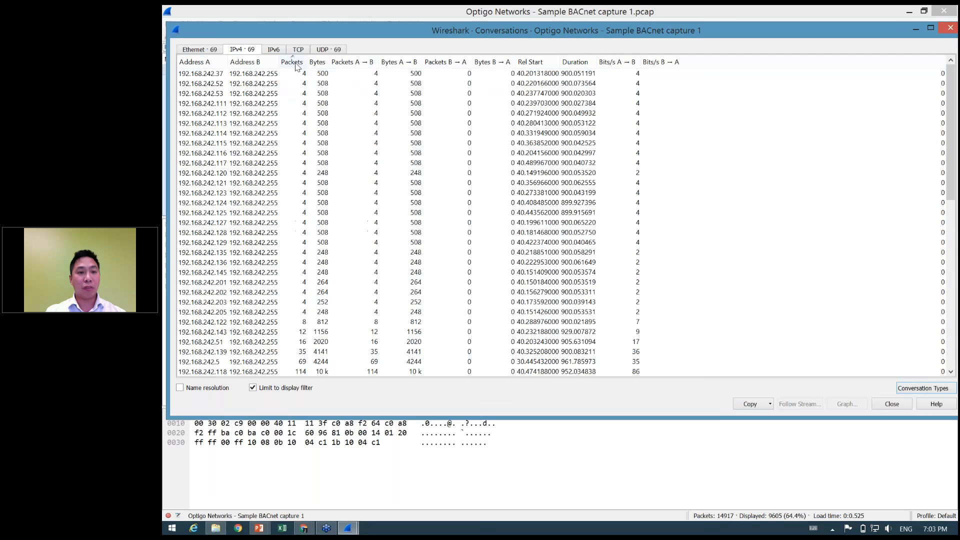
click(297, 66)
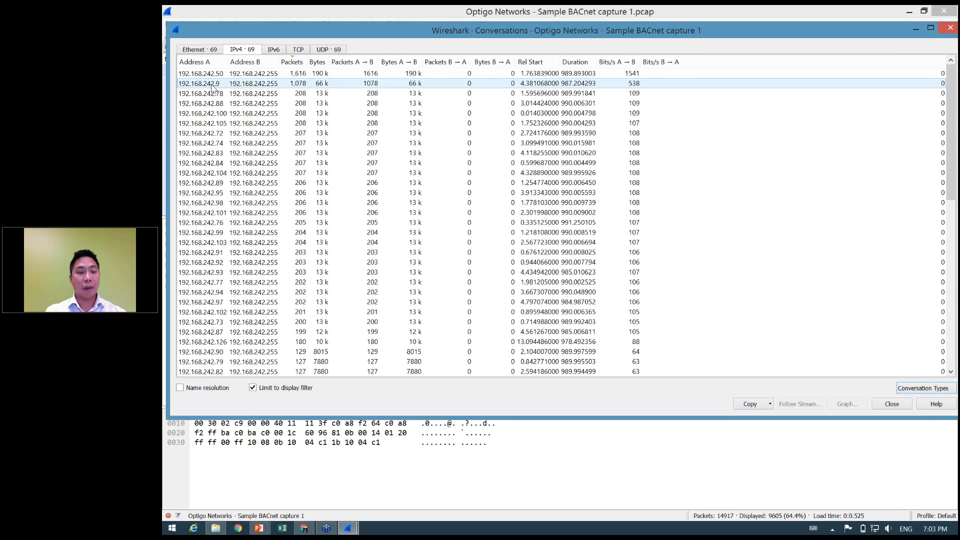
scroll(311, 175, down, 1)
scroll(311, 175, down, 4)
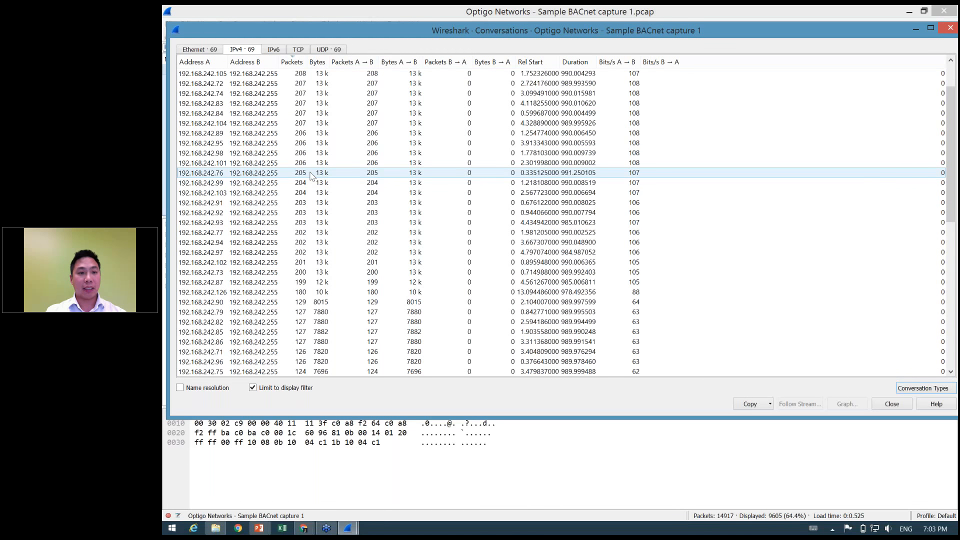
scroll(311, 175, up, 5)
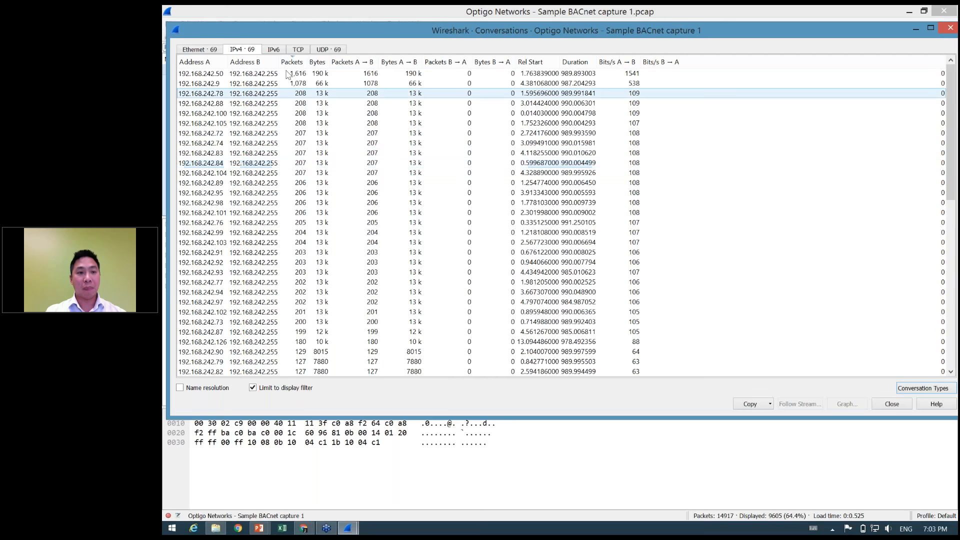
scroll(246, 282, down, 5)
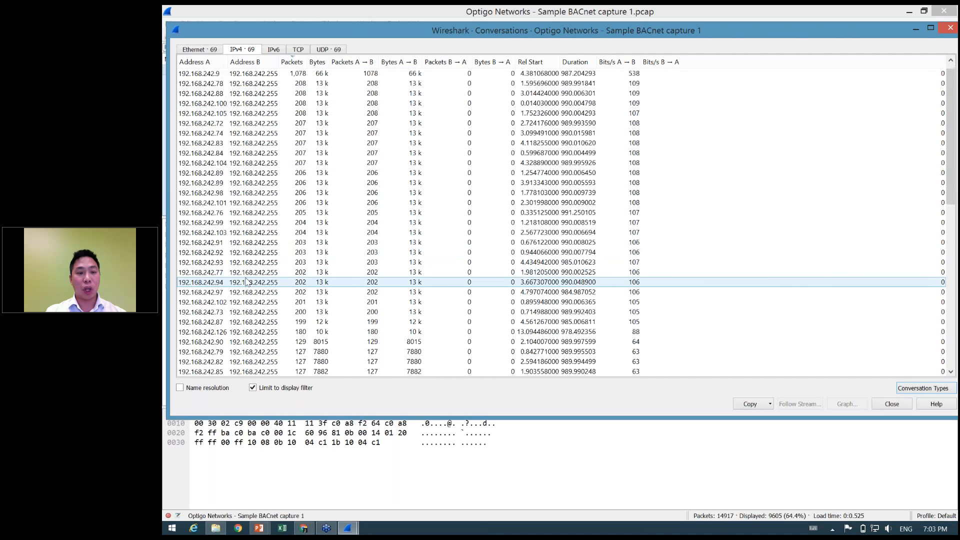
scroll(246, 282, down, 3)
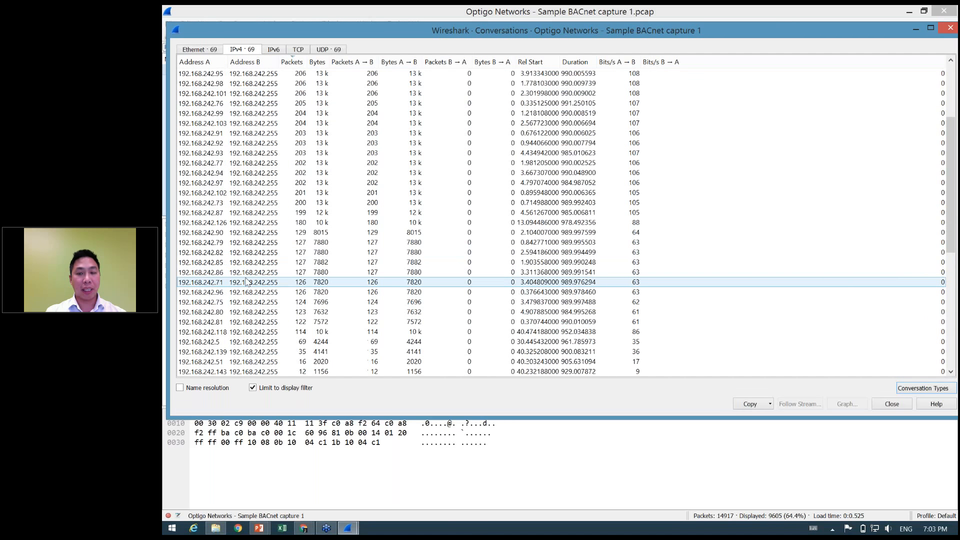
Sort the Ethernet conversations by packet count in descending order and compare the heaviest broadcasters with the IPv4 conversation list.
scroll(246, 282, down, 9)
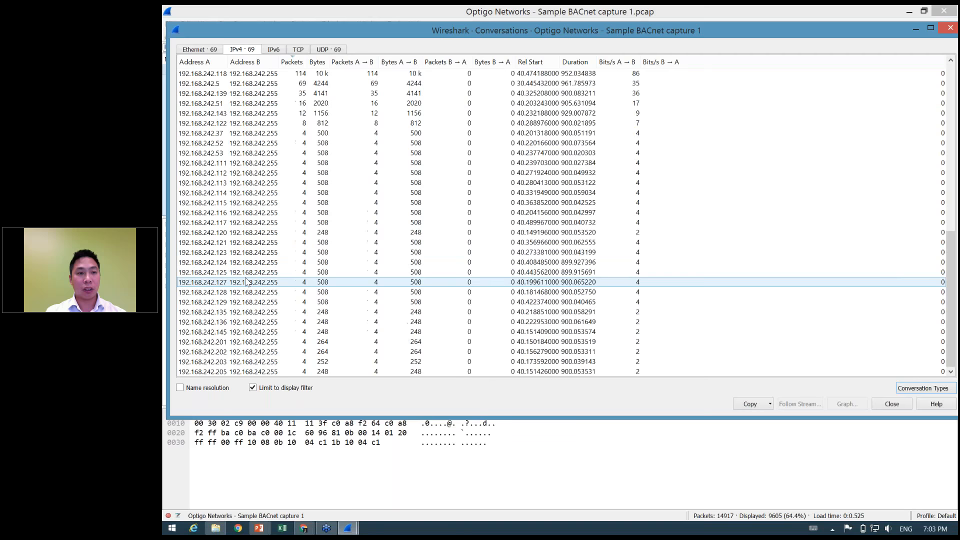
click(202, 49)
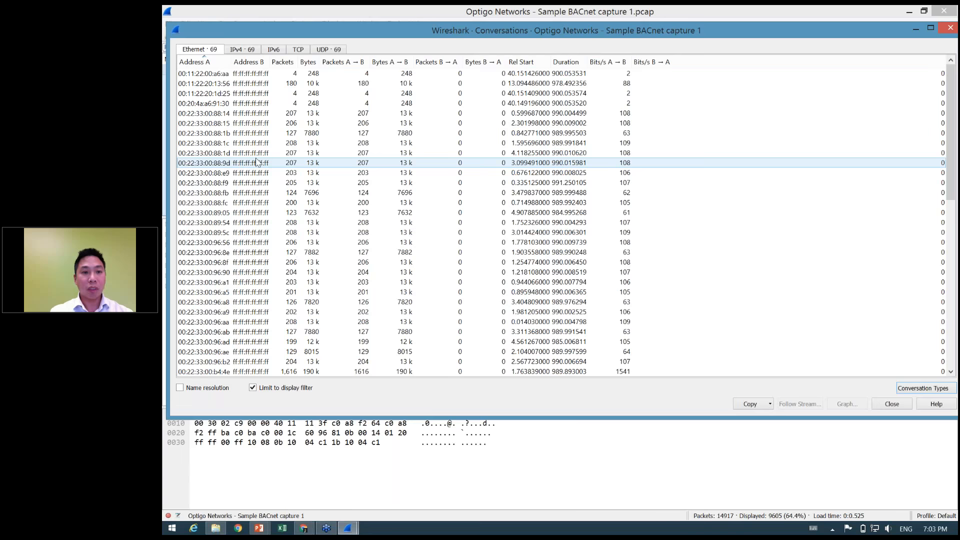
click(288, 66)
click(288, 66)
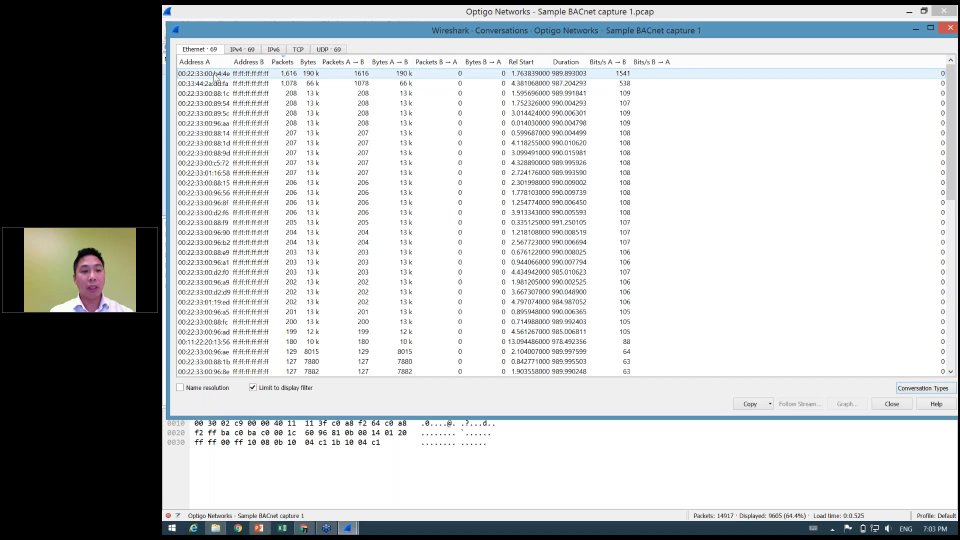
click(217, 75)
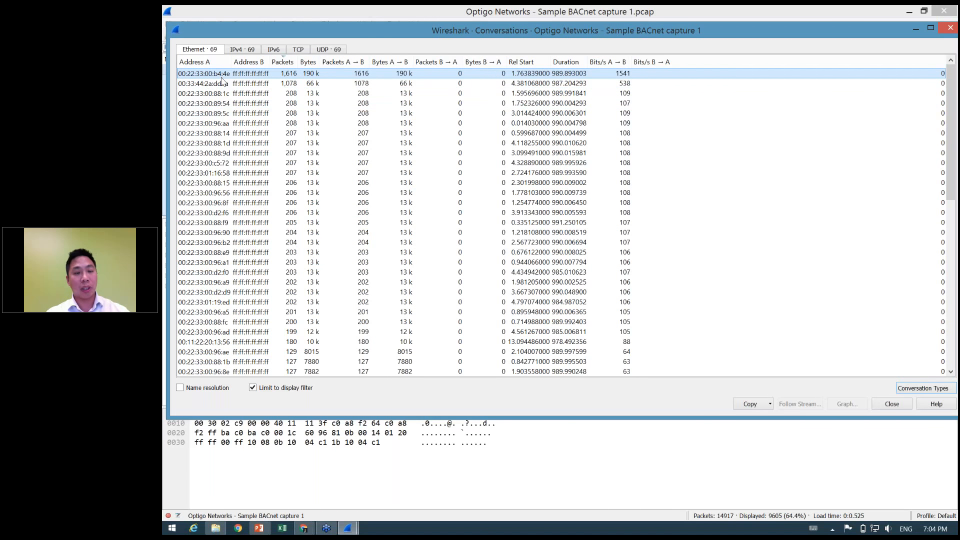
click(242, 48)
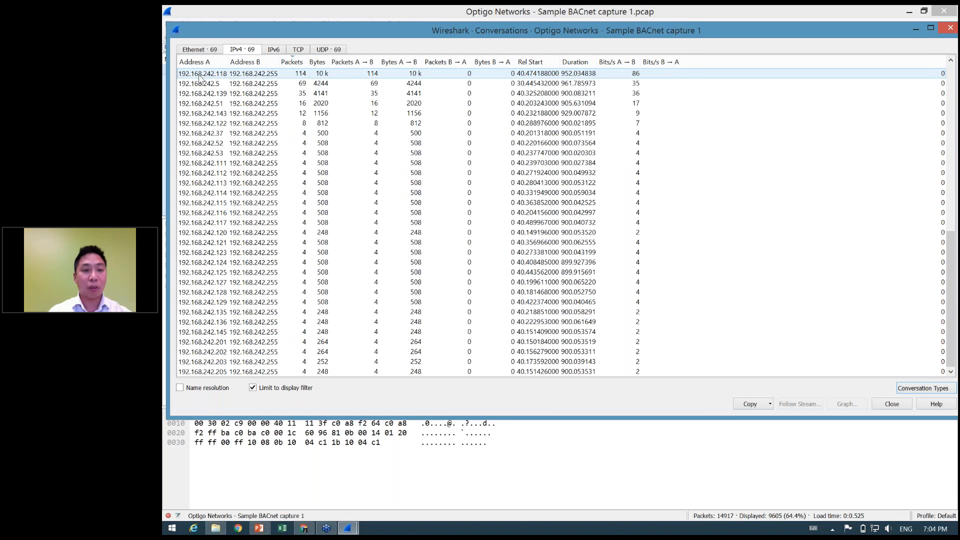
click(207, 92)
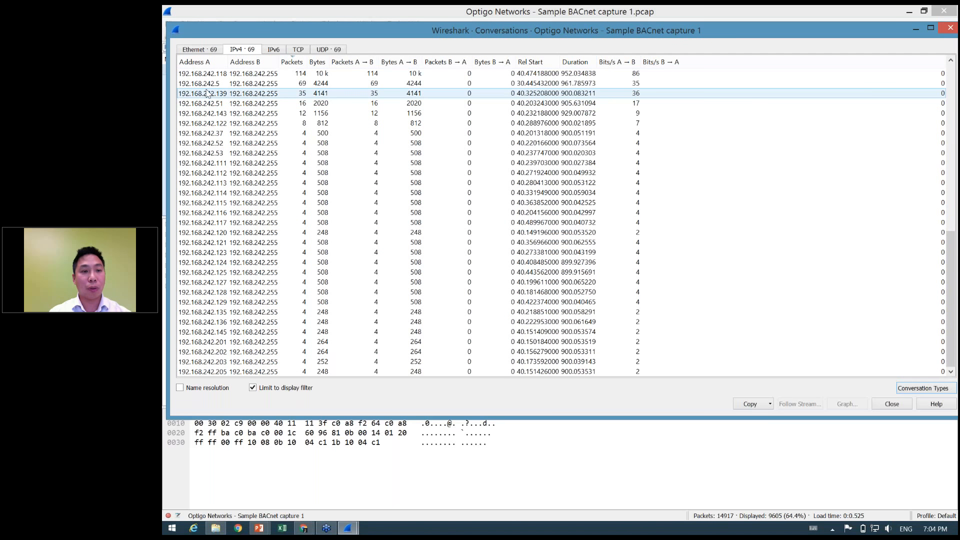
Close the conversation statistics and clear the display filter expression.
click(892, 404)
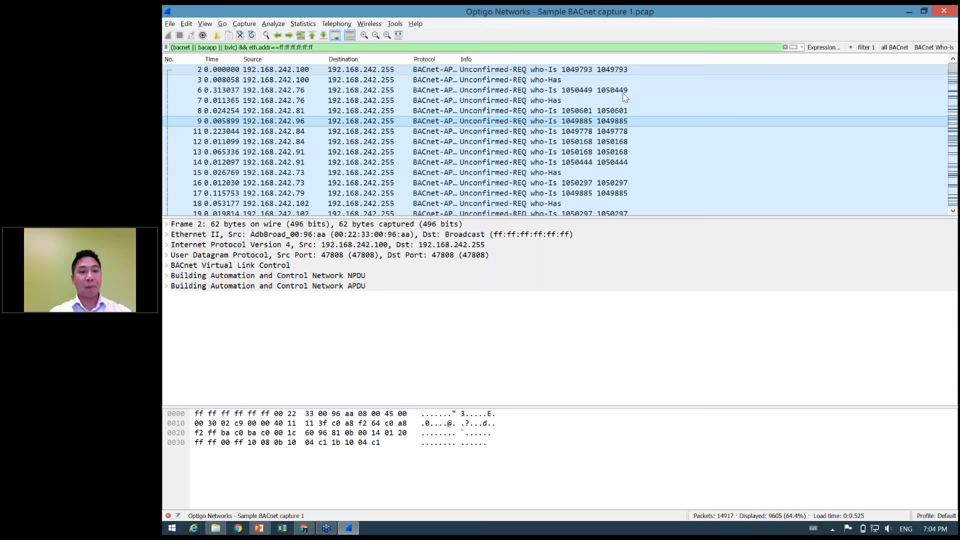
click(549, 45)
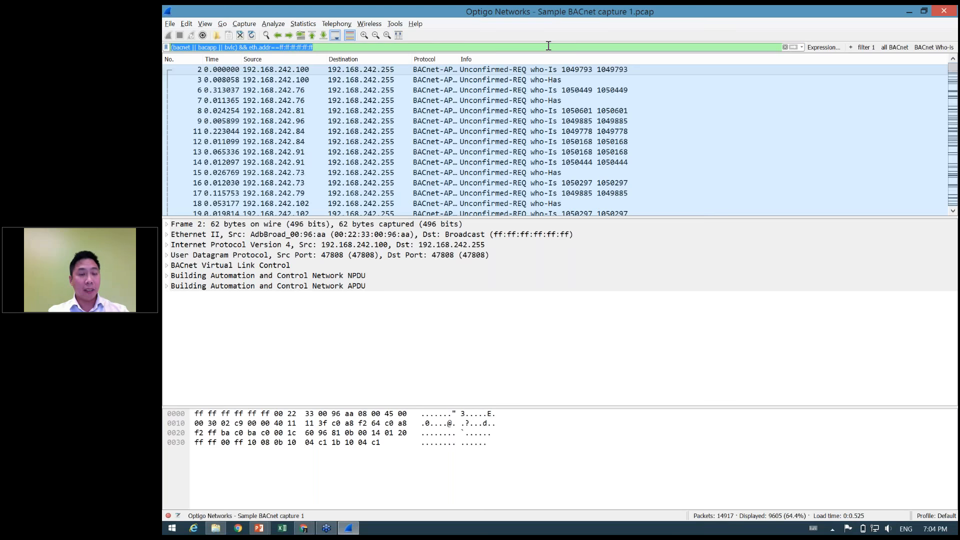
key(BackSpace)
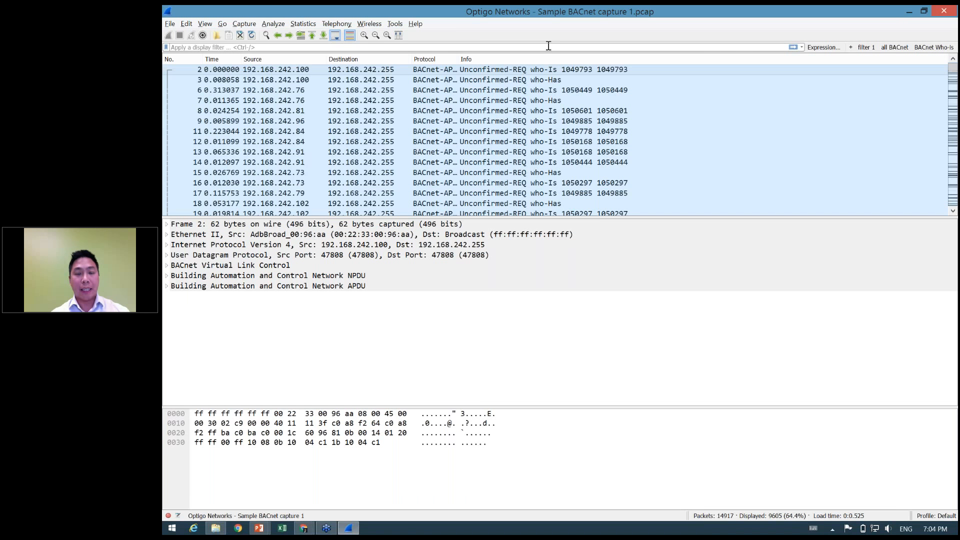
click(548, 46)
text(bacap)
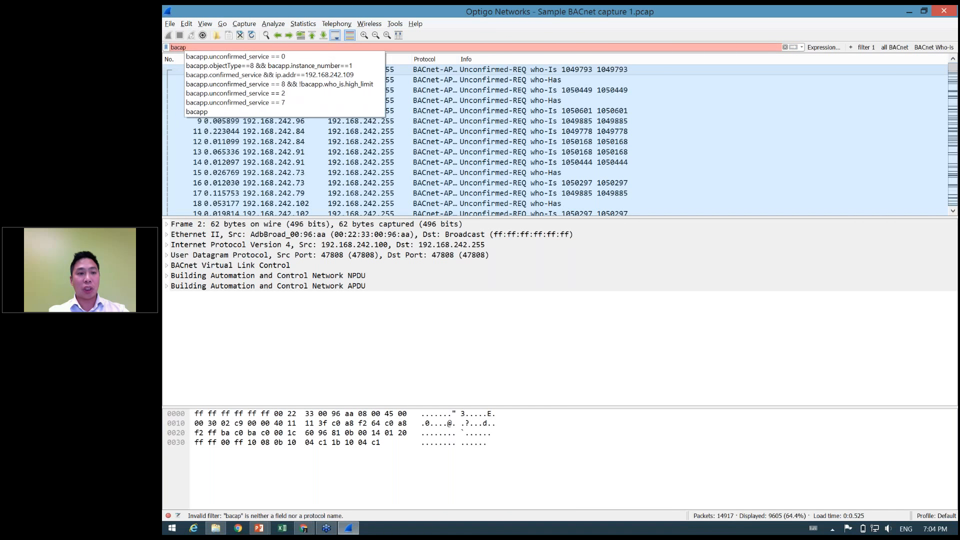
text(p)
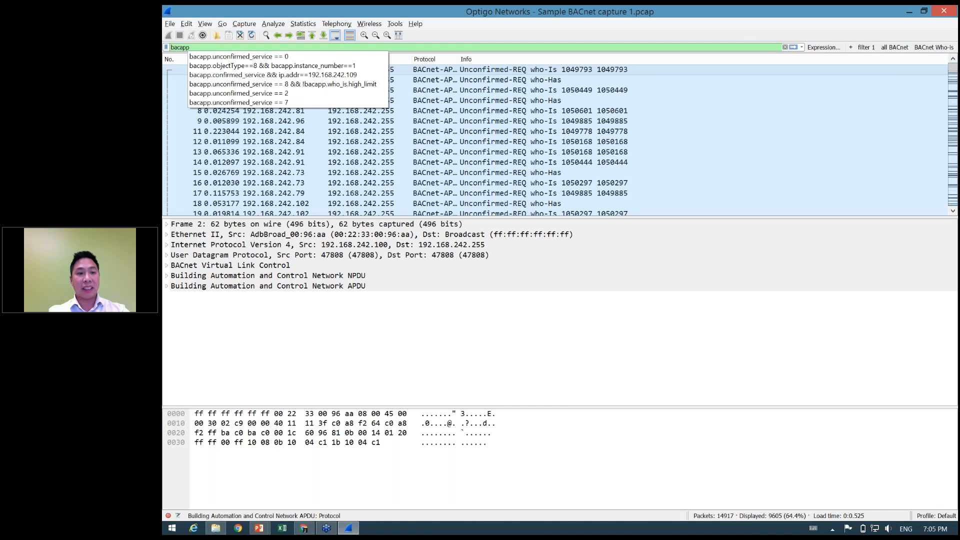
text(.unconfi)
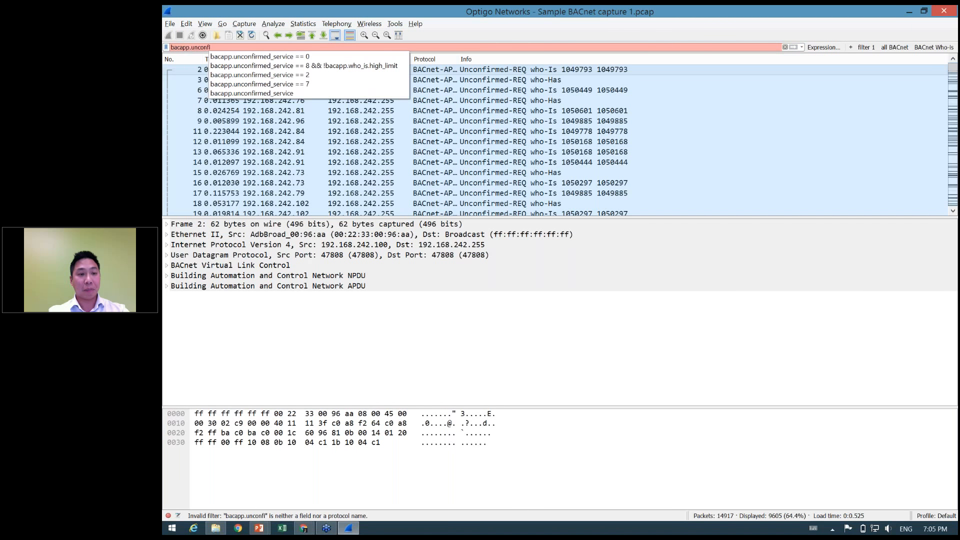
text(rmed_)
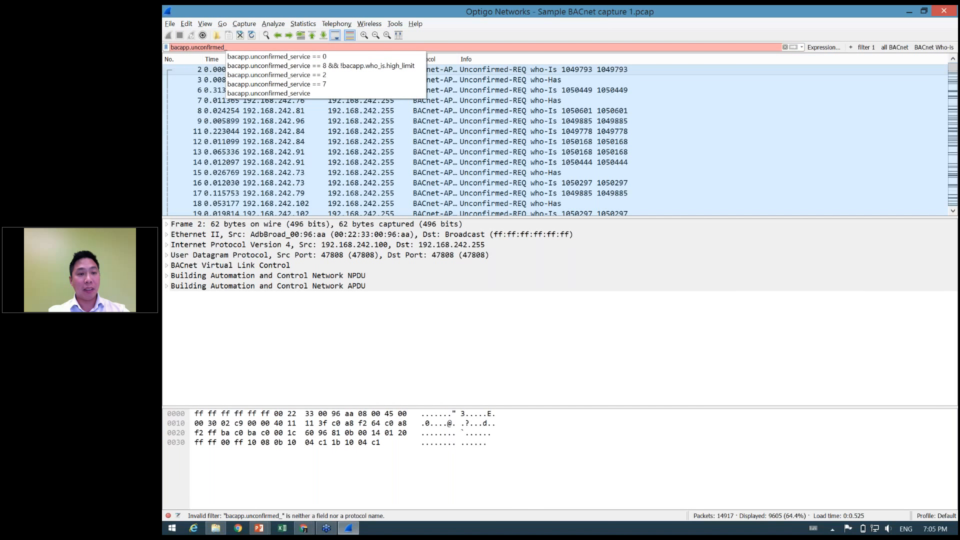
text(service)
key(ctrl+a)
key(BackSpace)
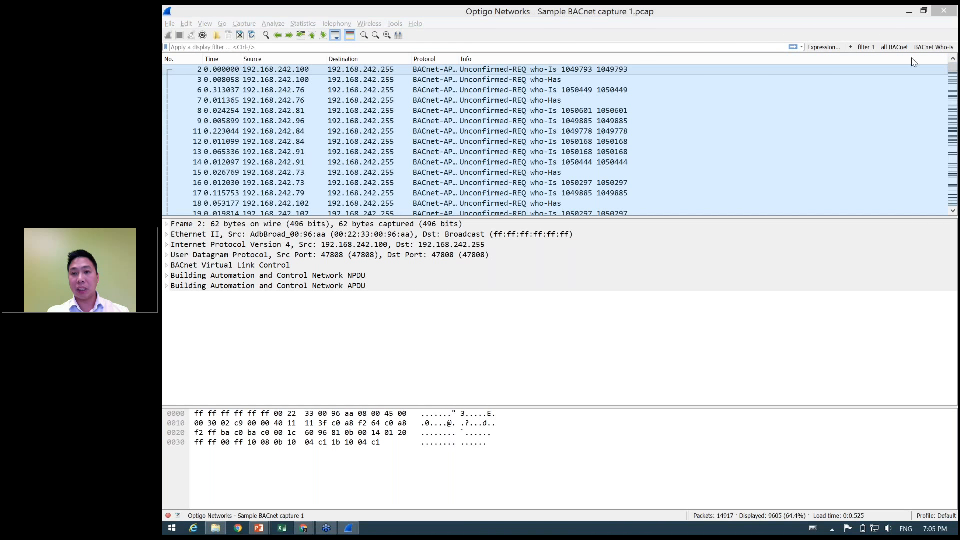
Open the display filter expression builder and choose the bacapp.unconfirmed_service field under the BACapp protocol.
click(820, 48)
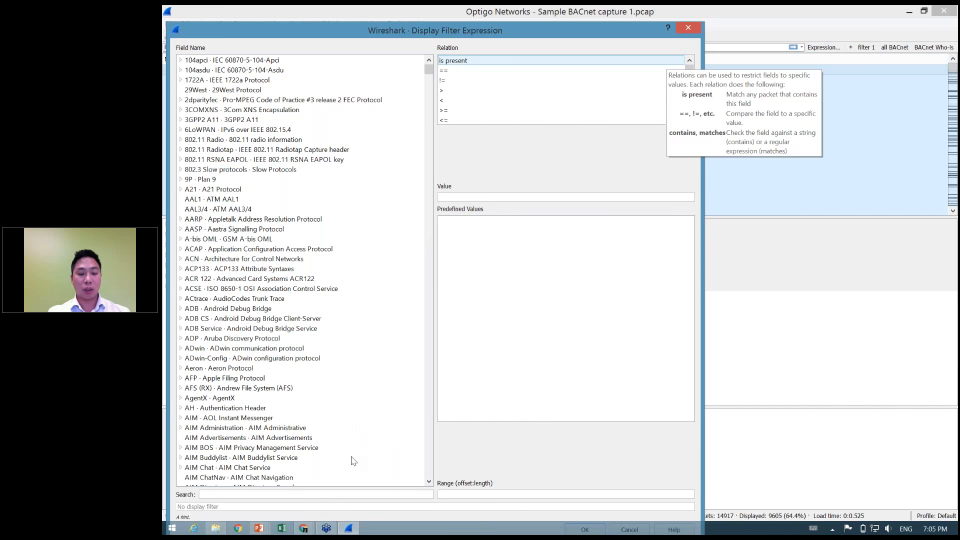
key(b)
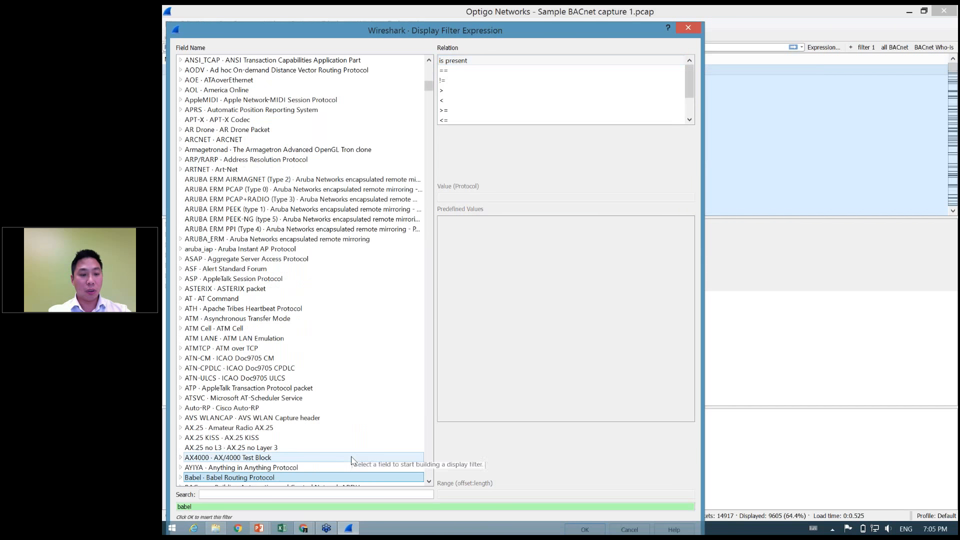
scroll(354, 461, down, 1)
scroll(310, 443, down, 1)
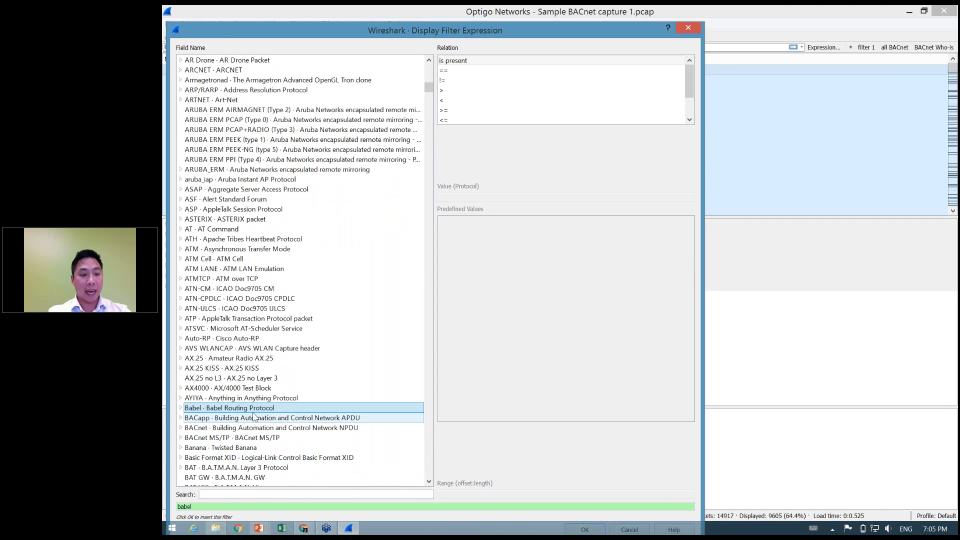
click(254, 419)
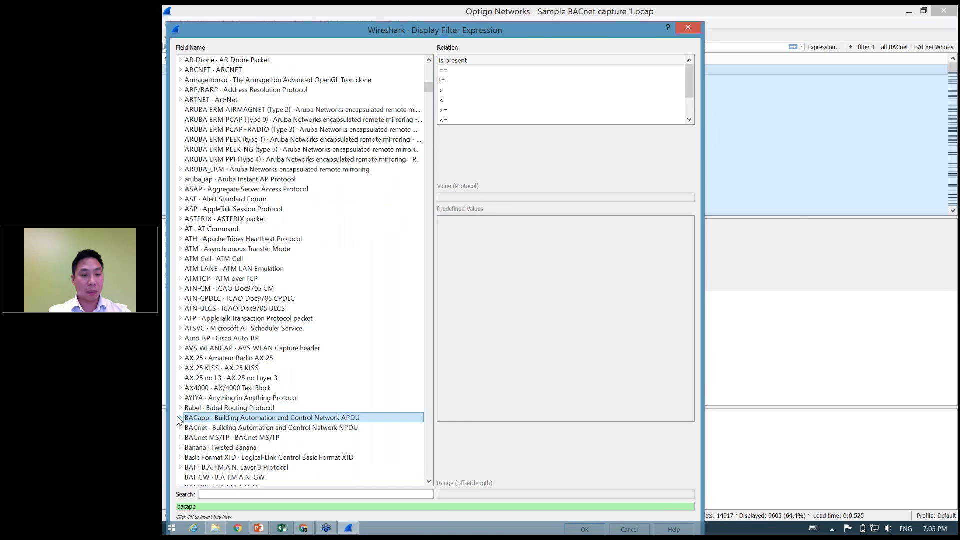
click(180, 418)
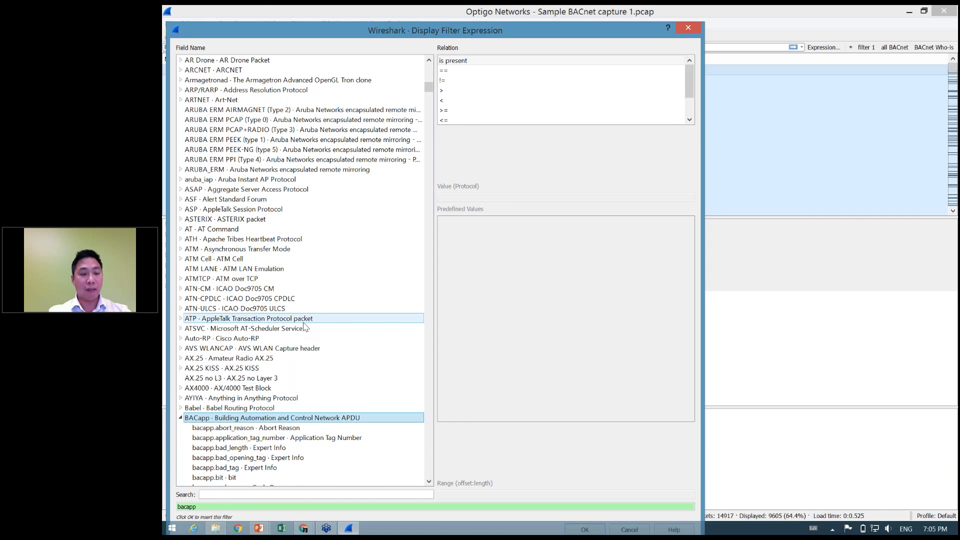
scroll(304, 325, down, 8)
scroll(304, 325, down, 4)
scroll(305, 327, down, 1)
scroll(305, 326, down, 6)
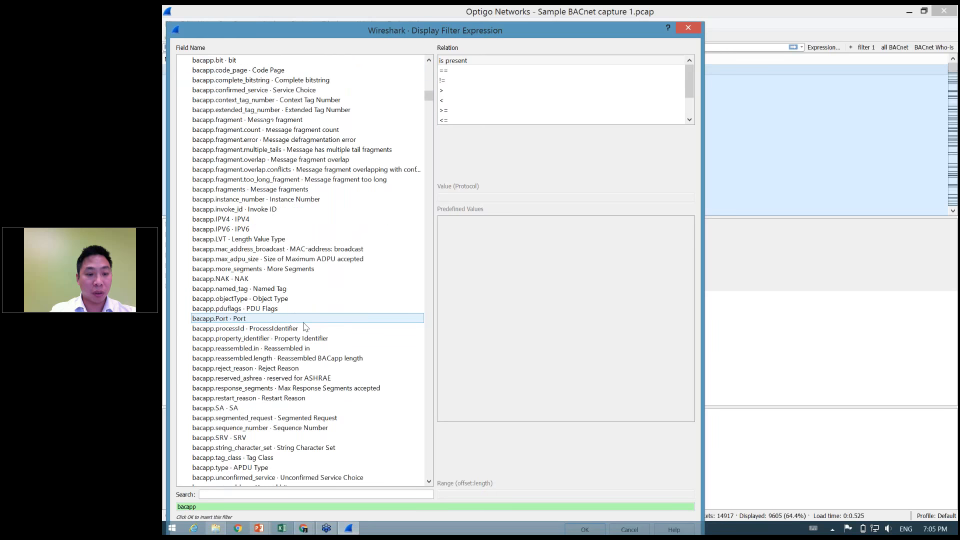
click(286, 379)
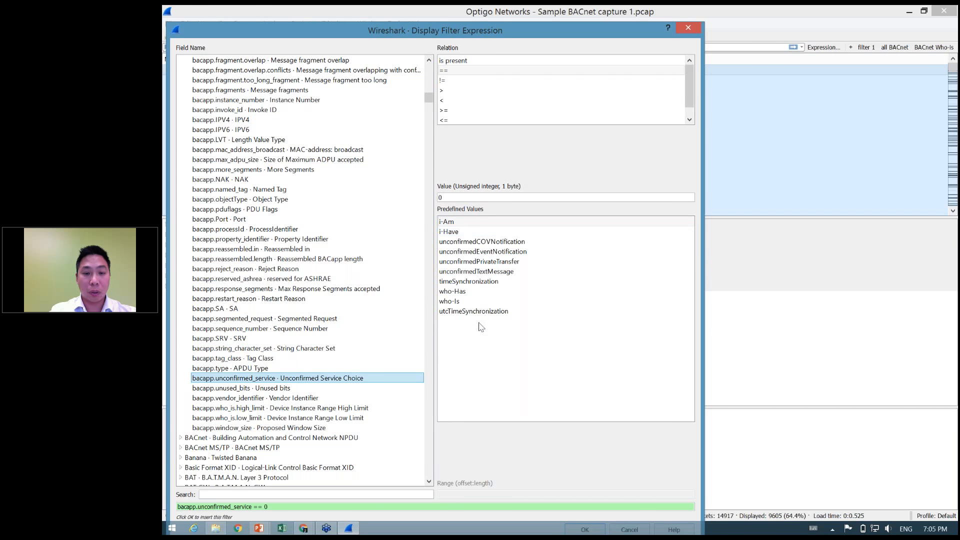
Choose the predefined value who-Is for the unconfirmed service field and apply the filter 'bacapp.unconfirmed_service == 8'.
click(469, 301)
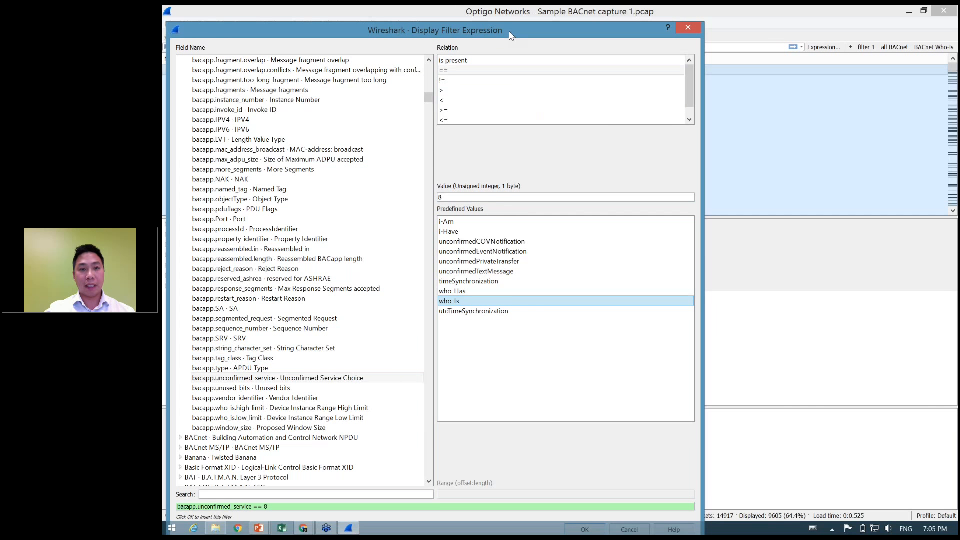
drag(512, 27, 531, 10)
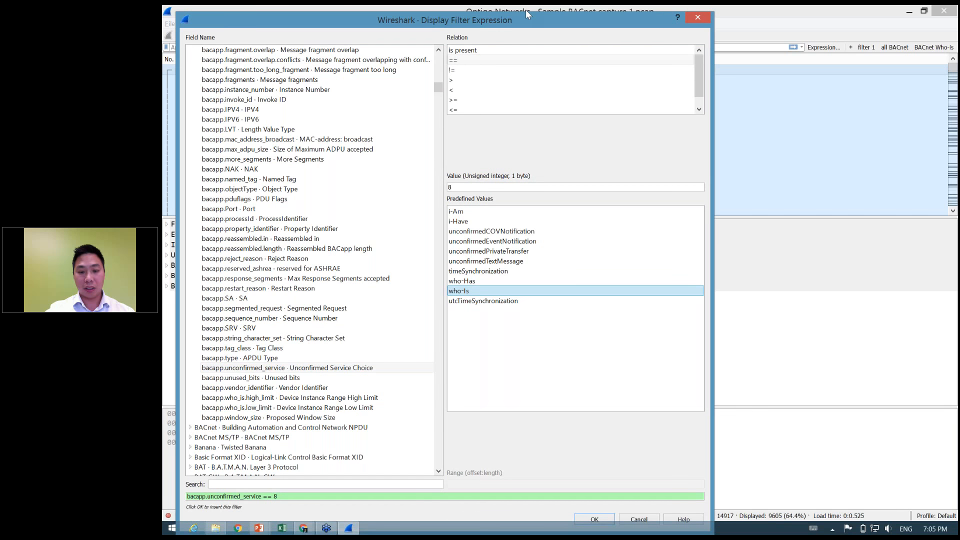
click(602, 515)
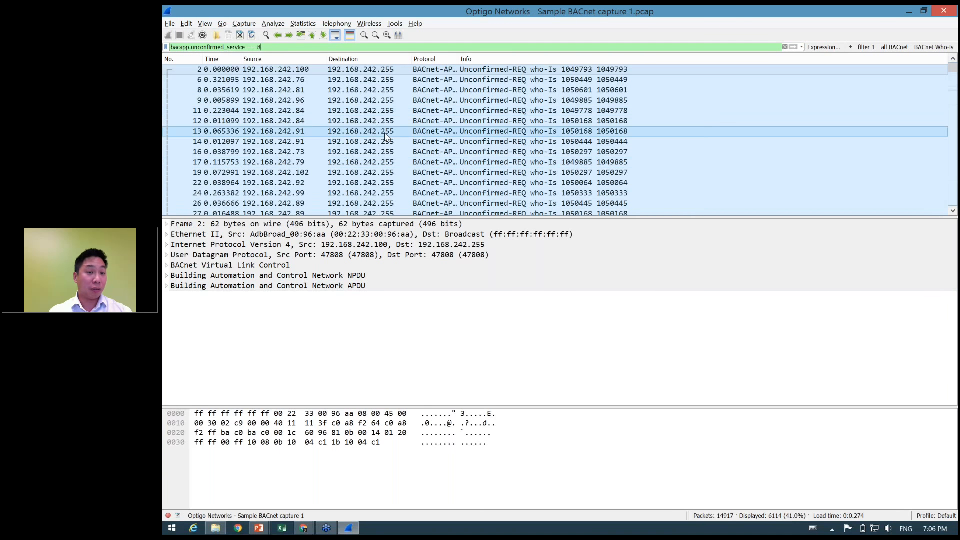
Save the current display filter as a reusable filter shortcut labelled 'who-is'.
click(850, 47)
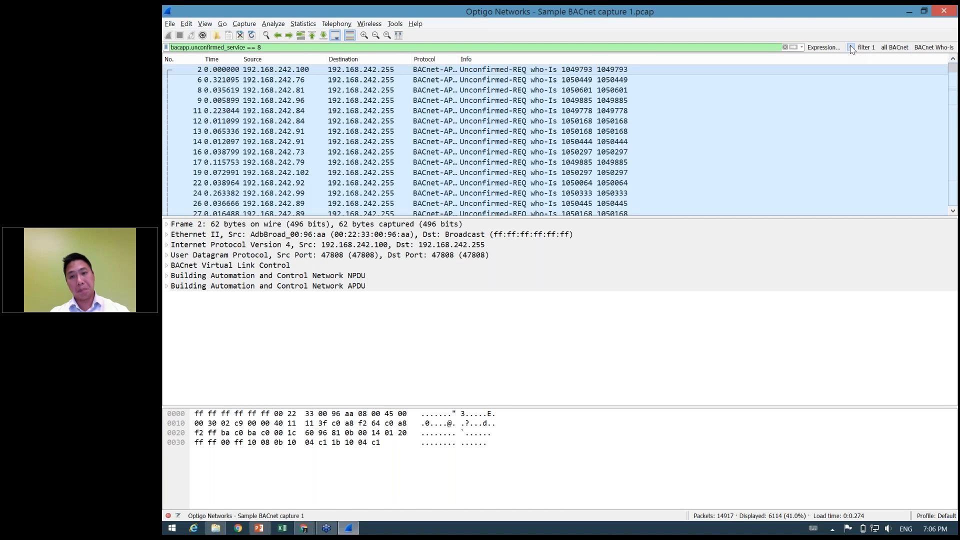
text(who-is)
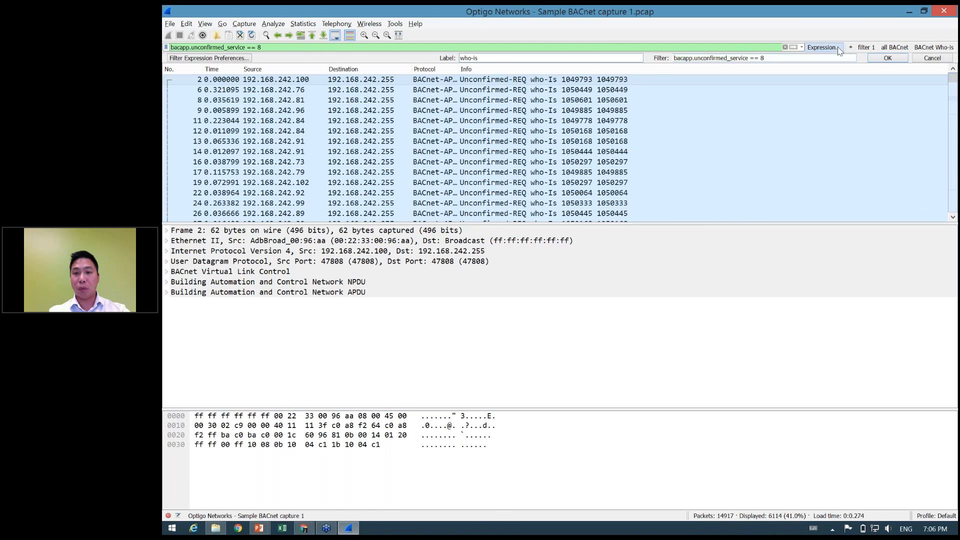
click(887, 58)
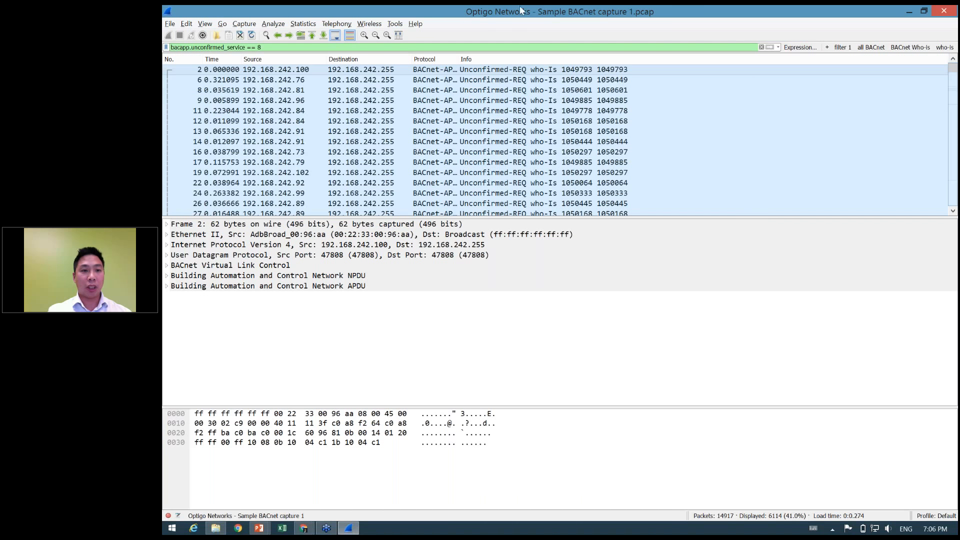
Open the endpoint statistics for the capture and sort the IPv4 endpoints by packet count in descending order.
click(302, 24)
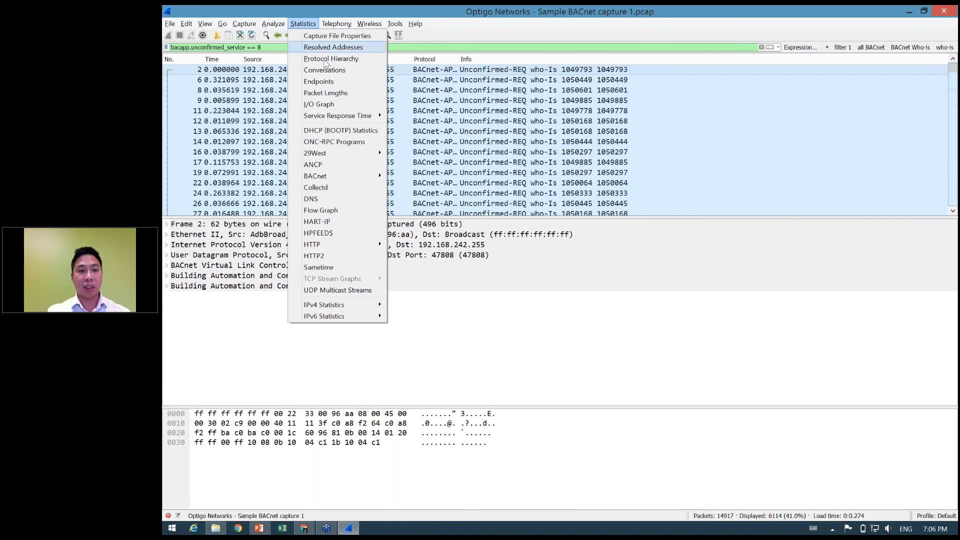
click(325, 83)
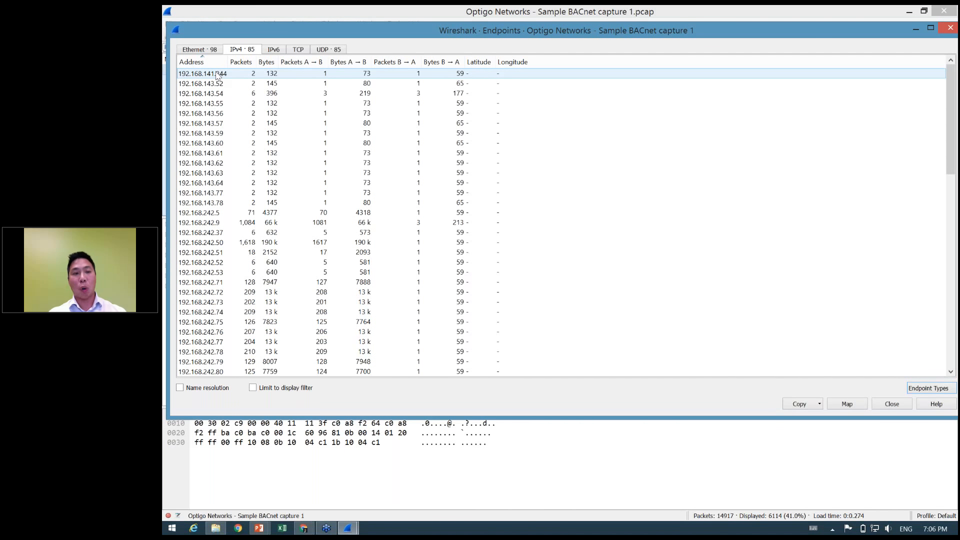
click(241, 62)
click(241, 61)
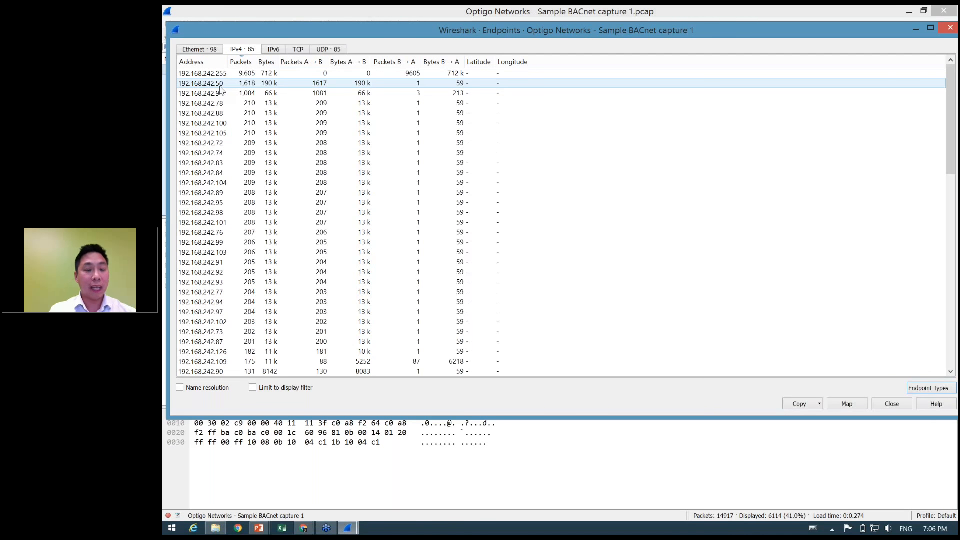
Limit the endpoint statistics to the current display filter to examine the heaviest who-Is senders, and close them.
click(220, 85)
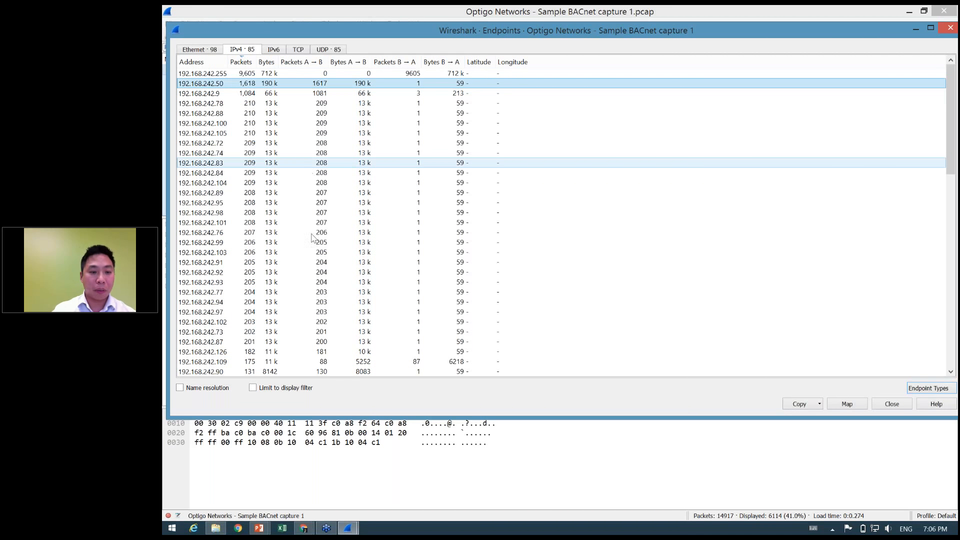
click(253, 388)
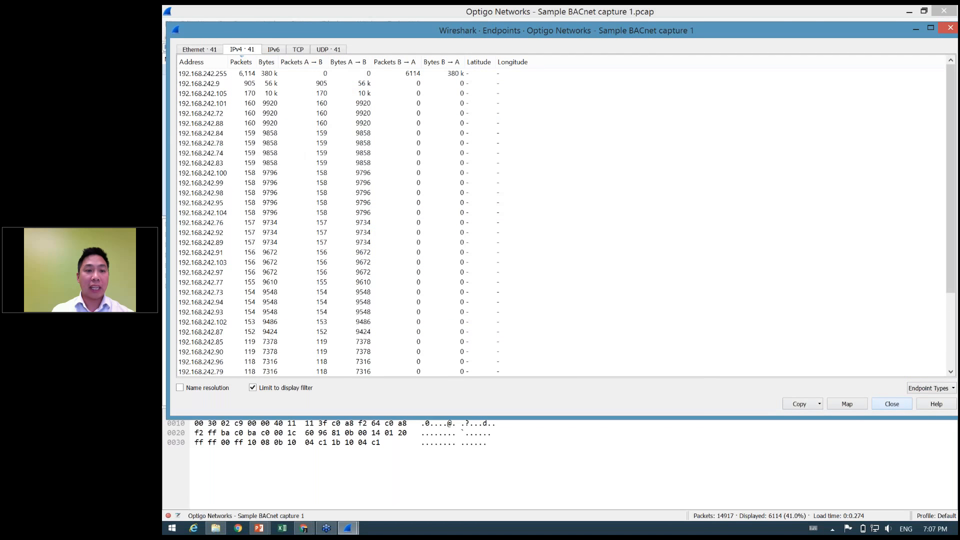
click(891, 403)
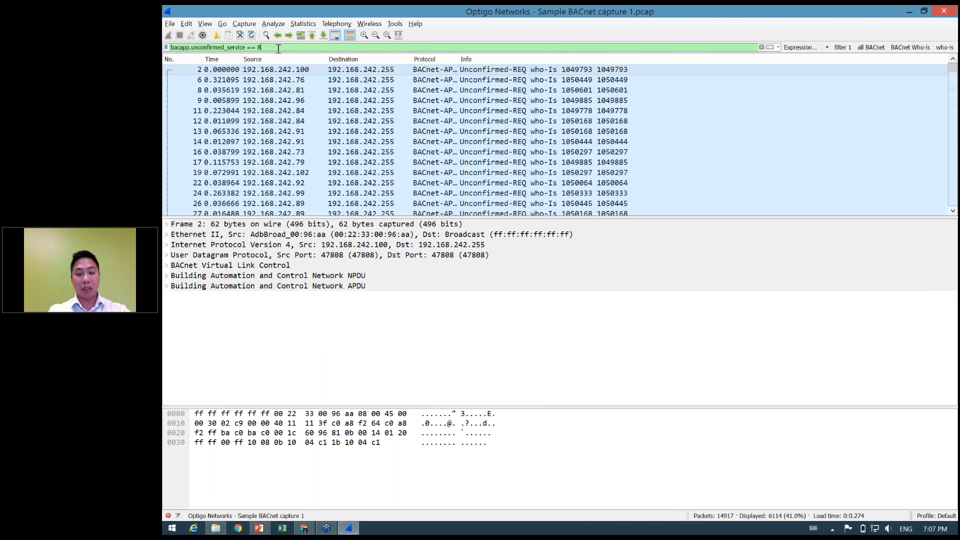
Apply the filter 'bacapp.unconfirmed_service == 8 && ip.addr==192.168.242.9' and expand the APDU and NPDU details of the first matching packet.
text(&&)
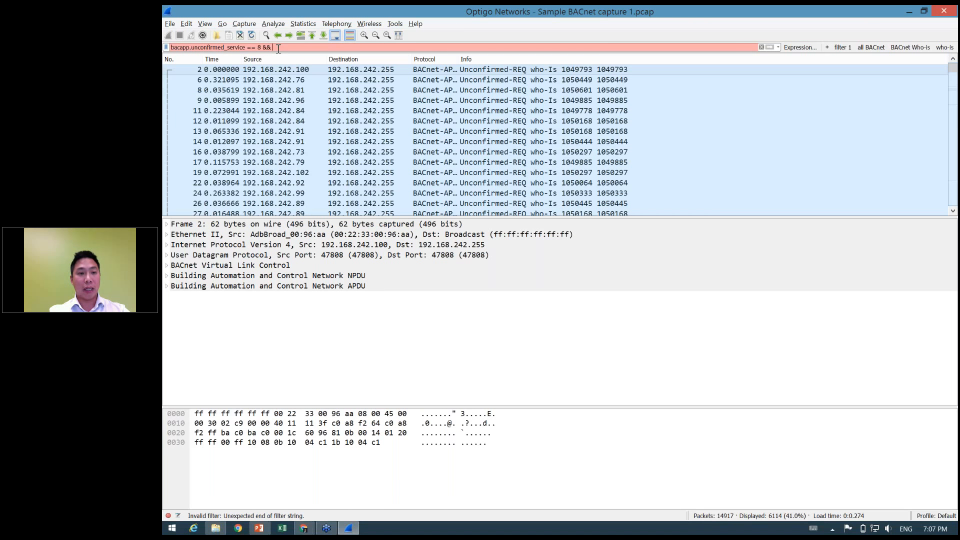
text(ip.addr)
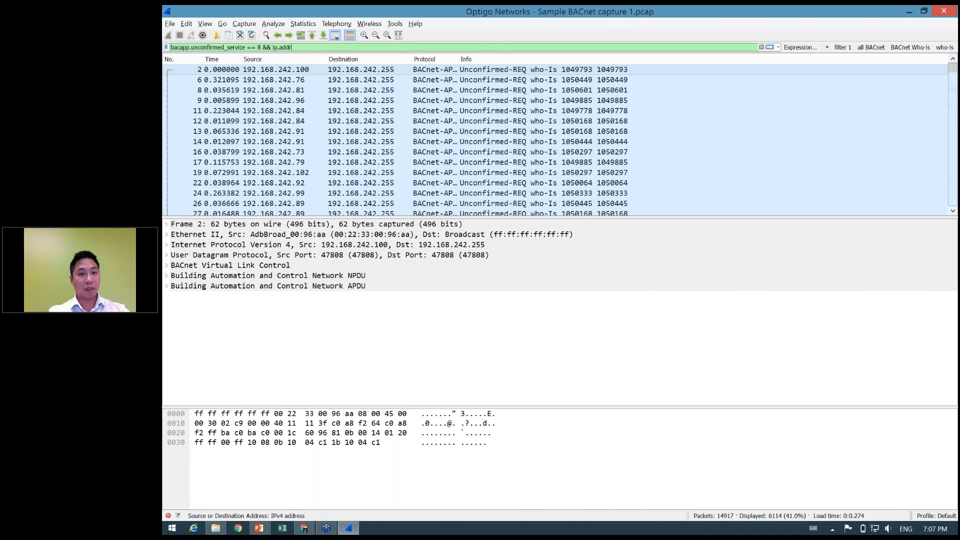
text(=192.168)
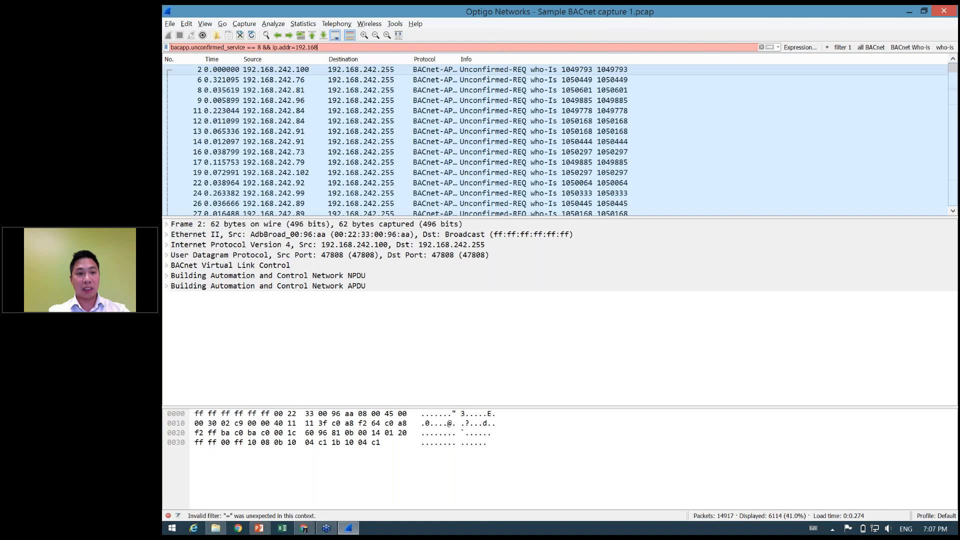
text(.242.9)
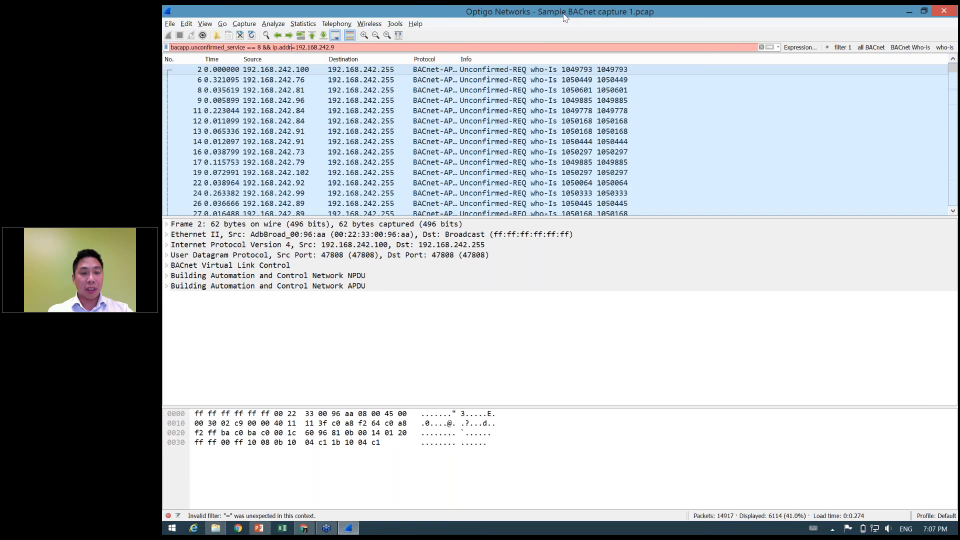
text(=)
key(Return)
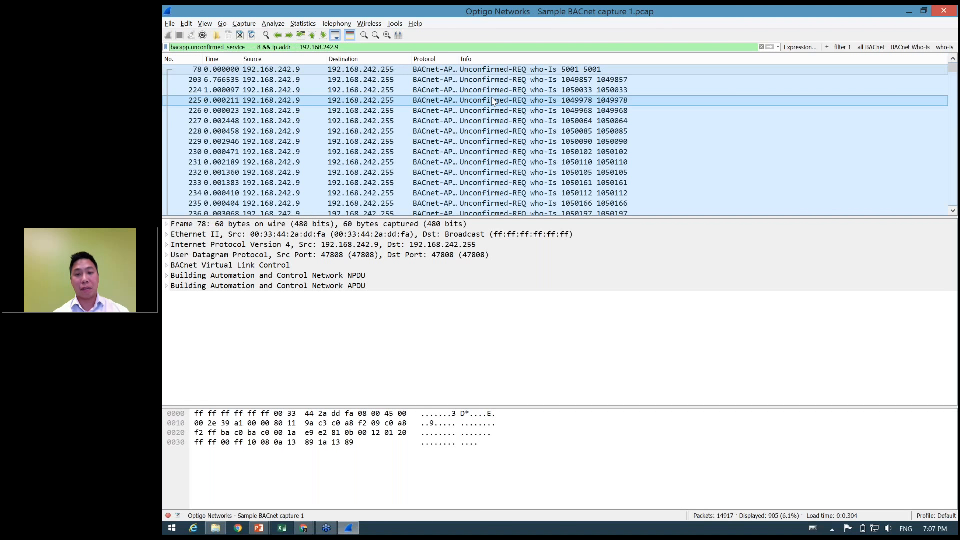
click(167, 287)
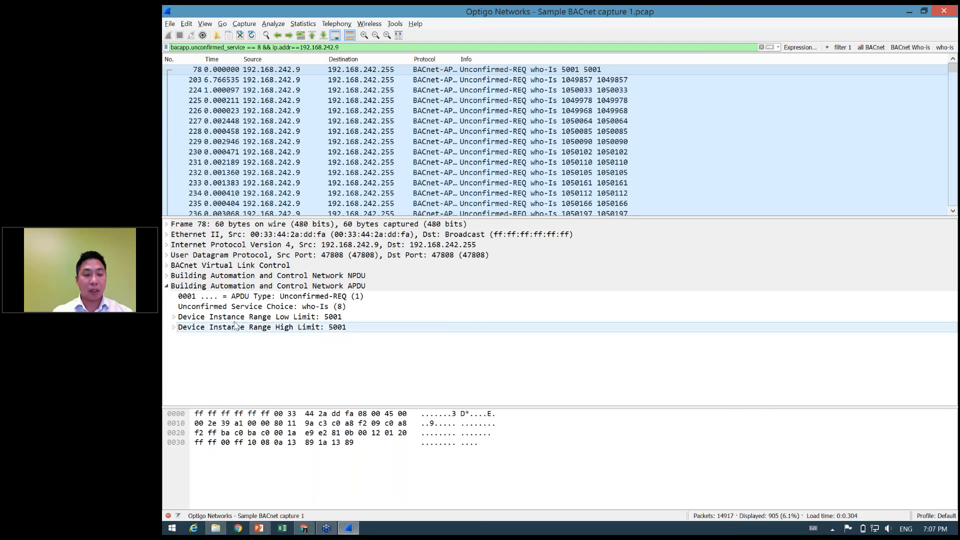
click(166, 276)
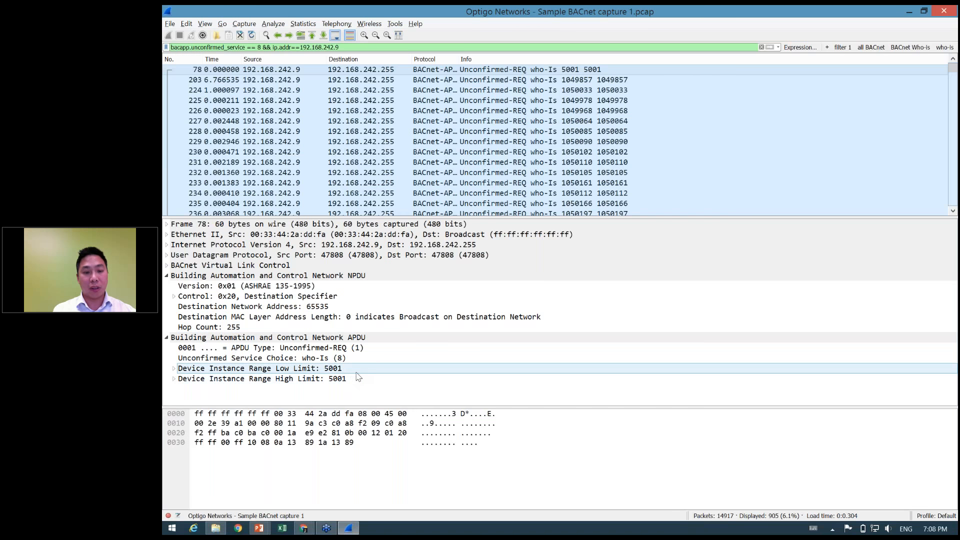
Remove the IP address condition from the display filter, keeping only 'bacapp.unconfirmed_service == 8'.
click(353, 50)
key(BackSpace)
key(BackSpace)
key(BackSpace)
key(BackSpace)
key(BackSpace)
key(BackSpace)
key(BackSpace)
key(BackSpace)
key(BackSpace)
key(BackSpace)
key(BackSpace)
key(BackSpace)
key(BackSpace)
key(BackSpace)
key(BackSpace)
key(BackSpace)
key(BackSpace)
key(BackSpace)
key(BackSpace)
key(BackSpace)
key(BackSpace)
key(BackSpace)
key(BackSpace)
key(BackSpace)
key(BackSpace)
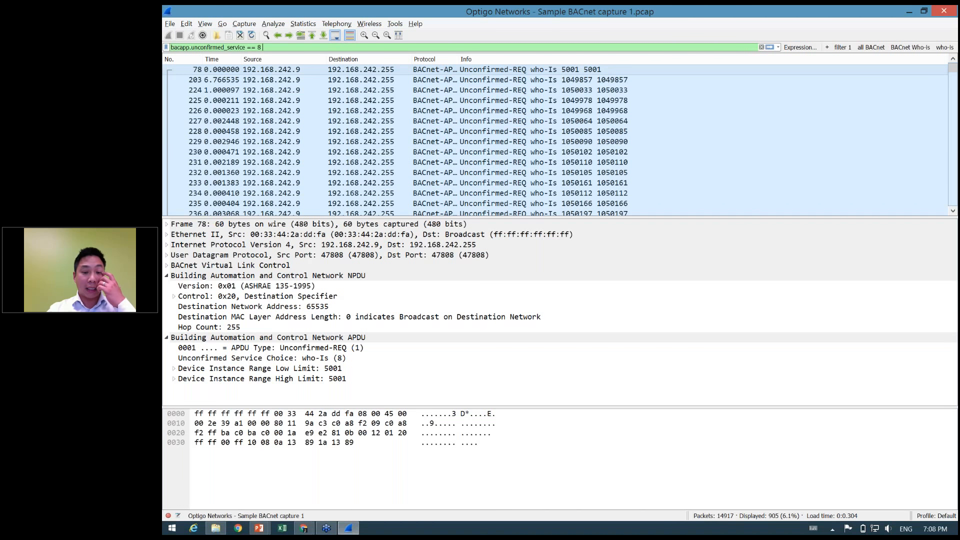
Extend the filter with '&& !bacapp.who_is.high_limit', apply it to isolate who-Is requests without range limits, and dismiss the low-battery warning.
text(&&)
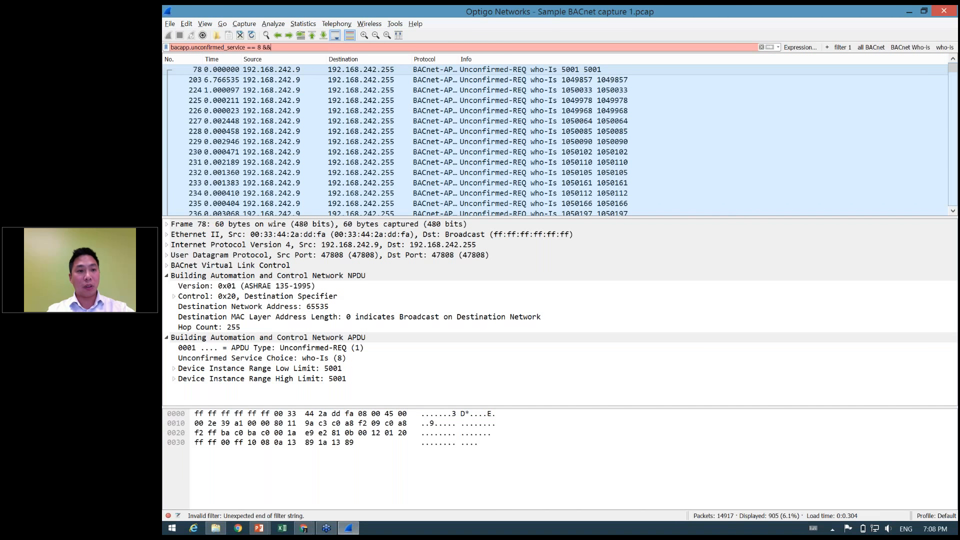
text( bacapp)
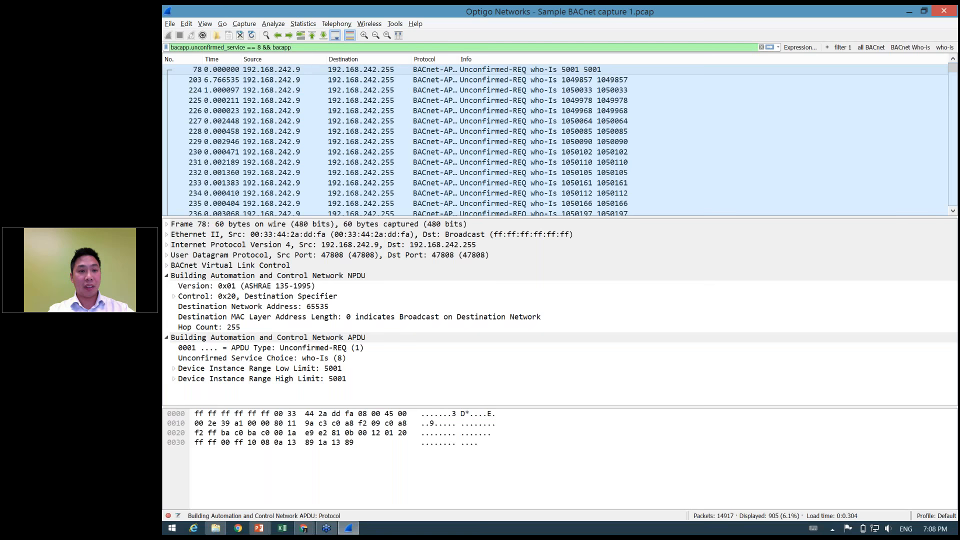
text(.)
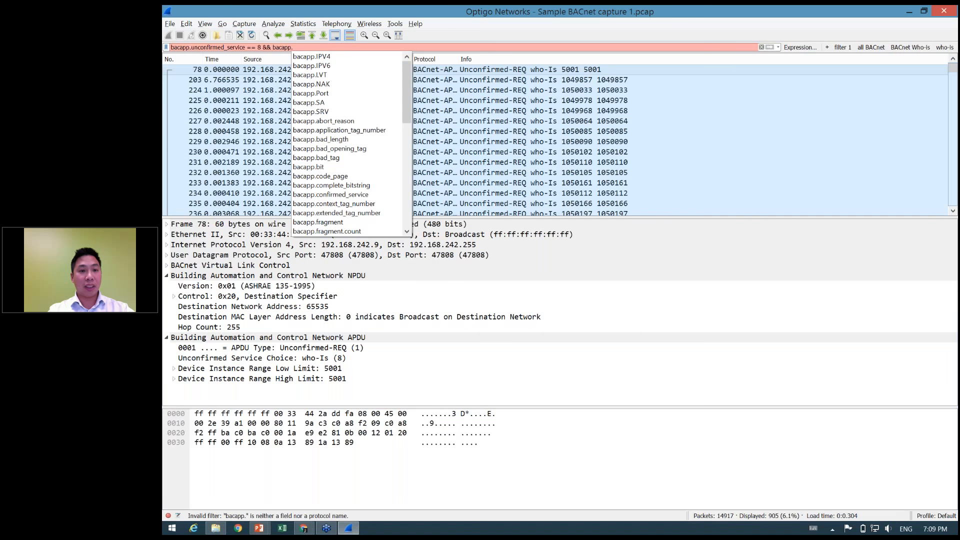
text(who)
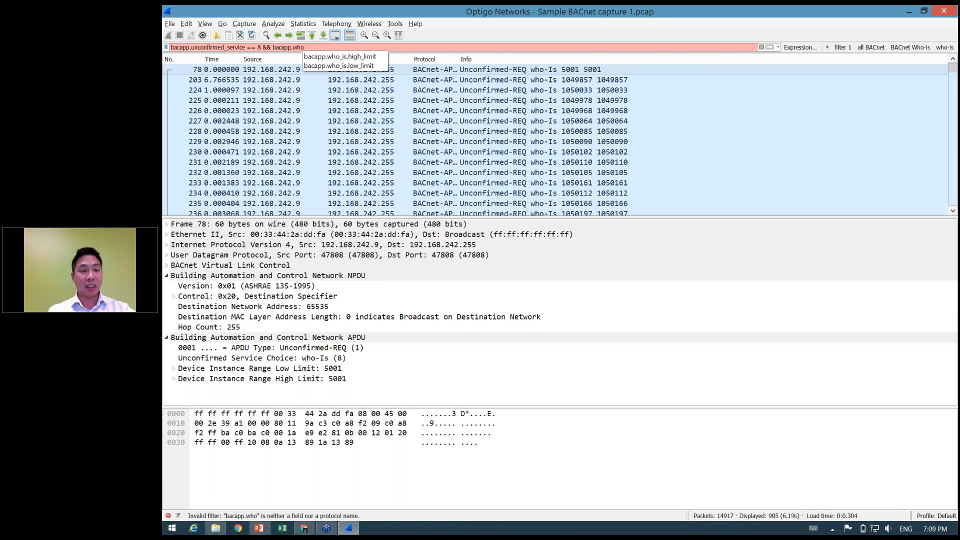
click(365, 57)
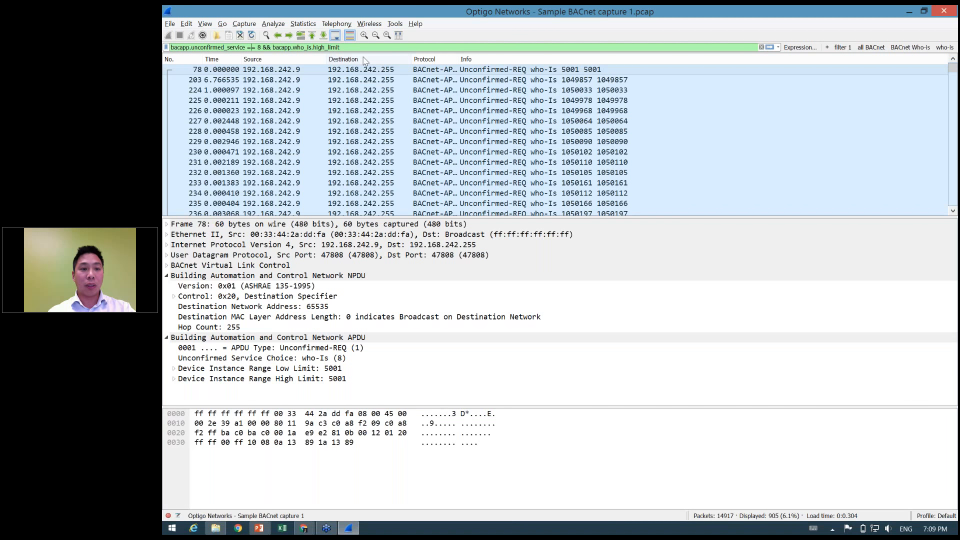
key(Right)
key(Right)
key(Right)
key(Right)
key(Right)
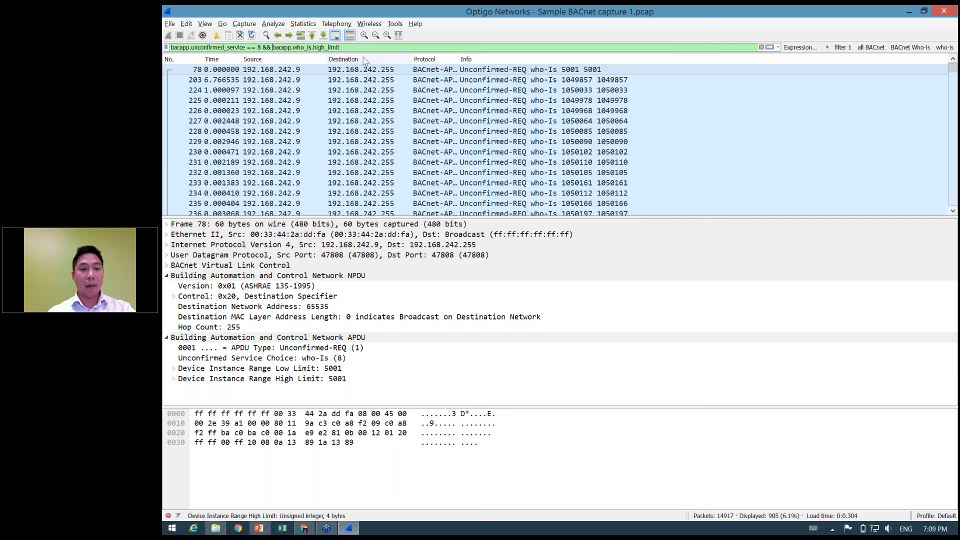
text(!)
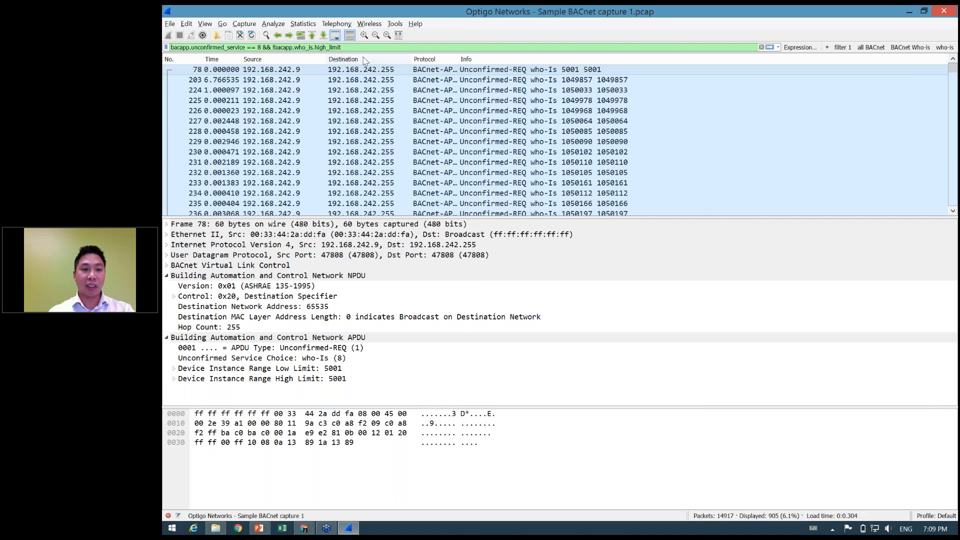
key(Return)
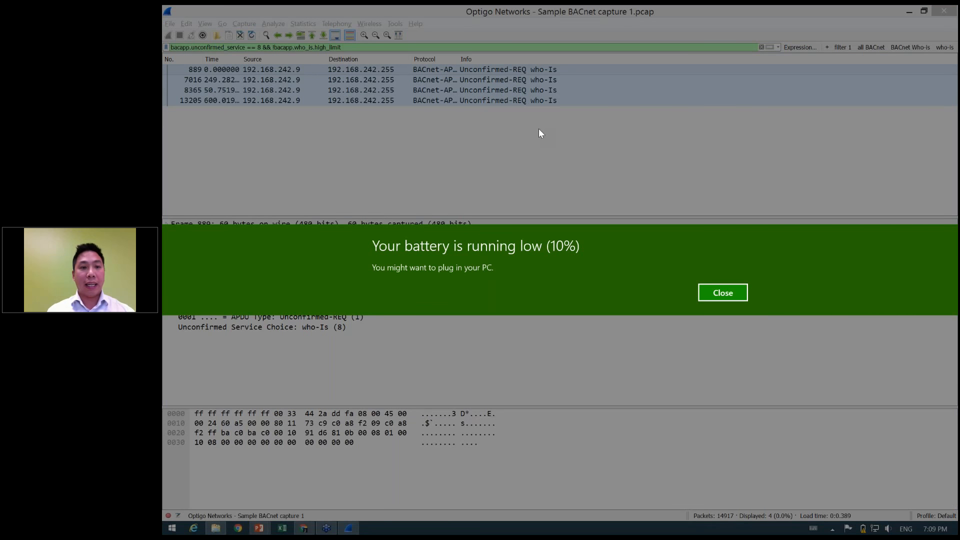
click(724, 294)
click(726, 298)
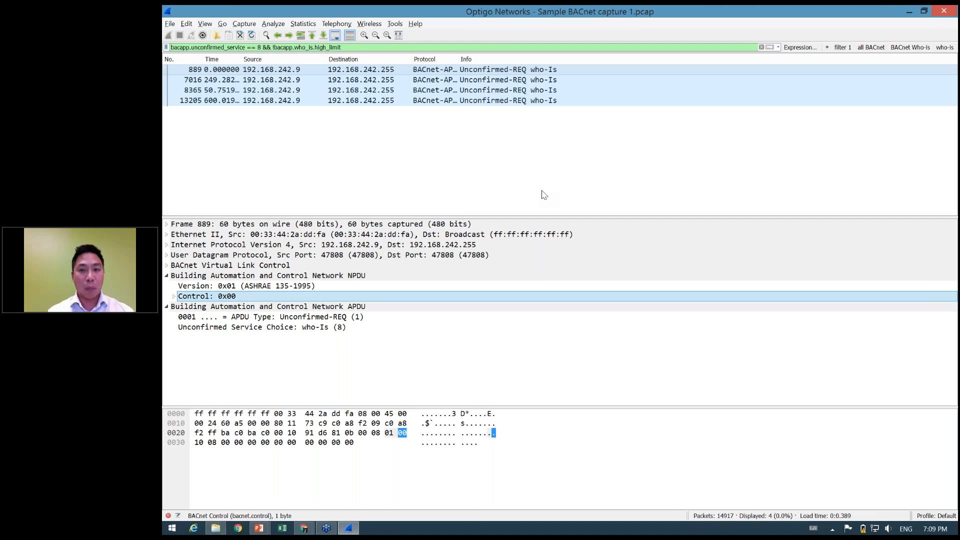
Clear the whole display filter expression.
click(534, 48)
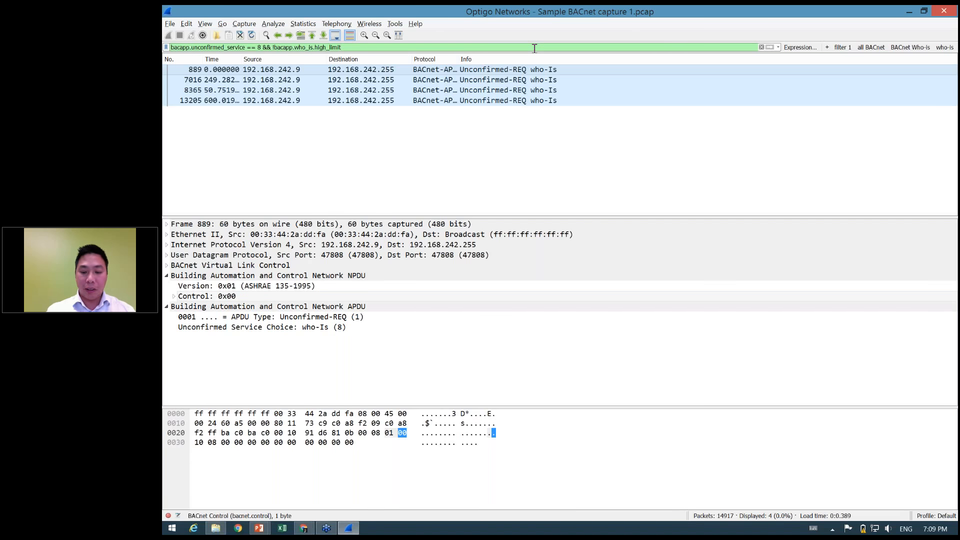
key(ctrl+a)
key(BackSpace)
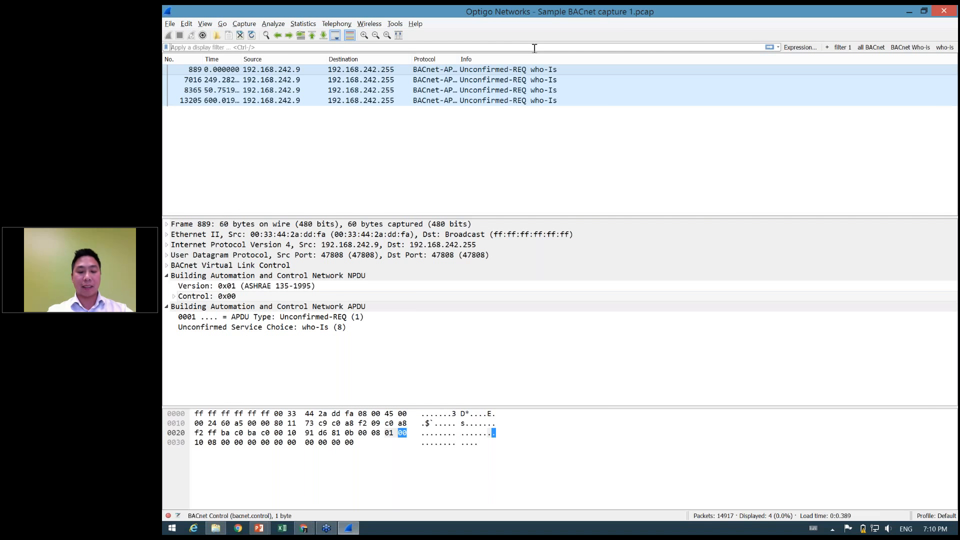
click(534, 48)
text(bac)
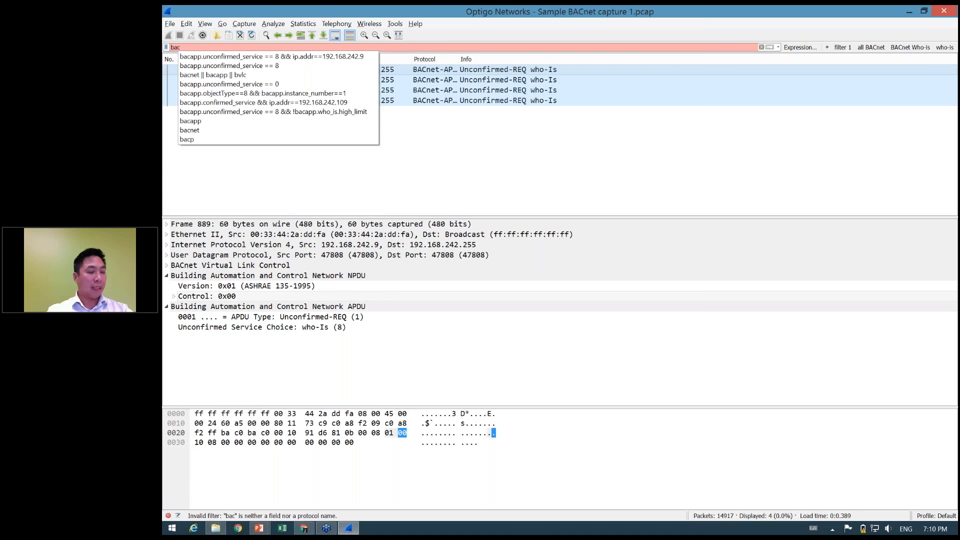
text(app)
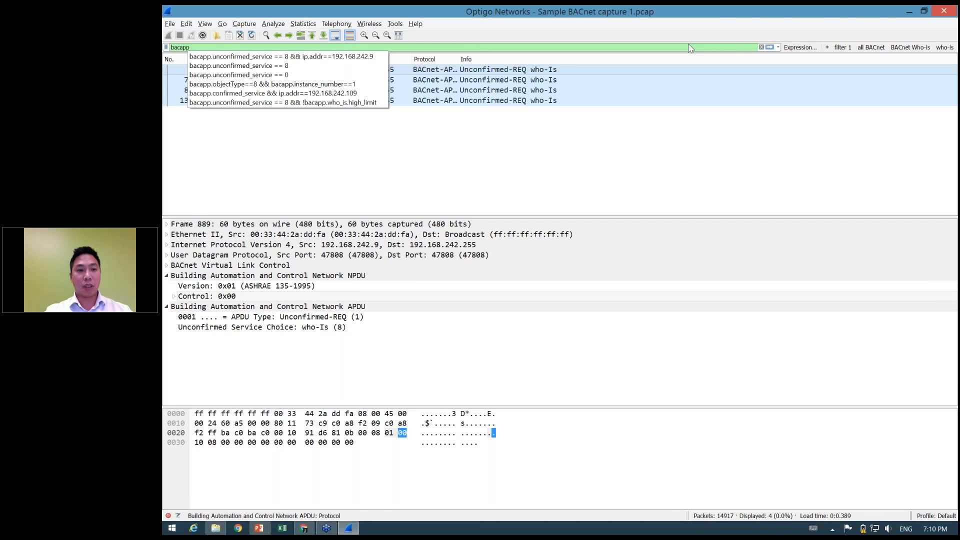
key(ctrl+a)
key(BackSpace)
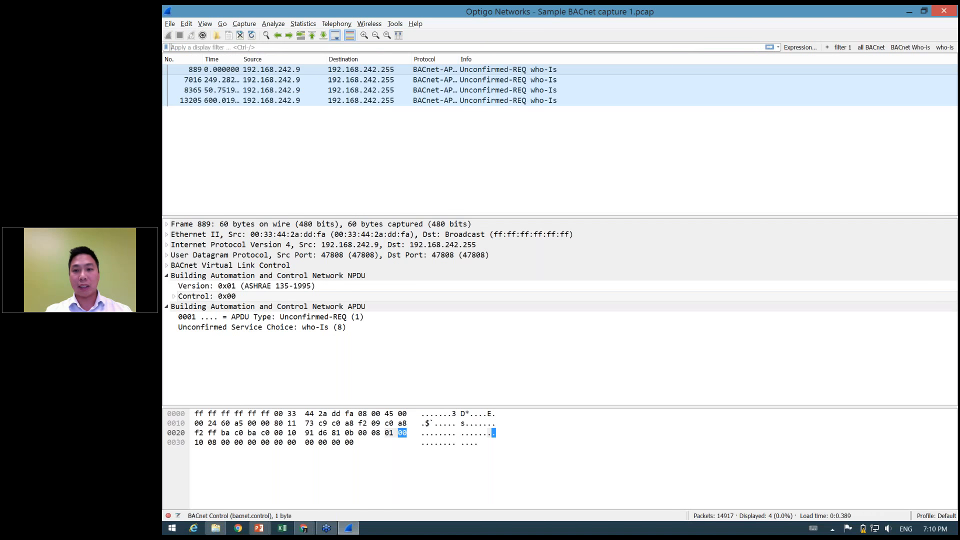
Open the display filter expression builder, browse the BACnet NPDU fields, and expand the field list of the BACapp APDU protocol.
click(798, 48)
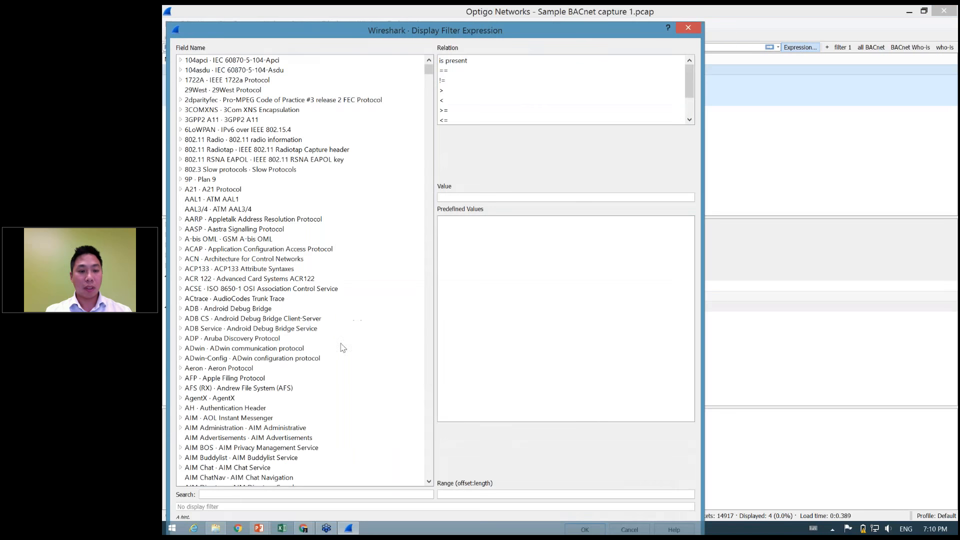
scroll(391, 358, down, 20)
click(392, 358)
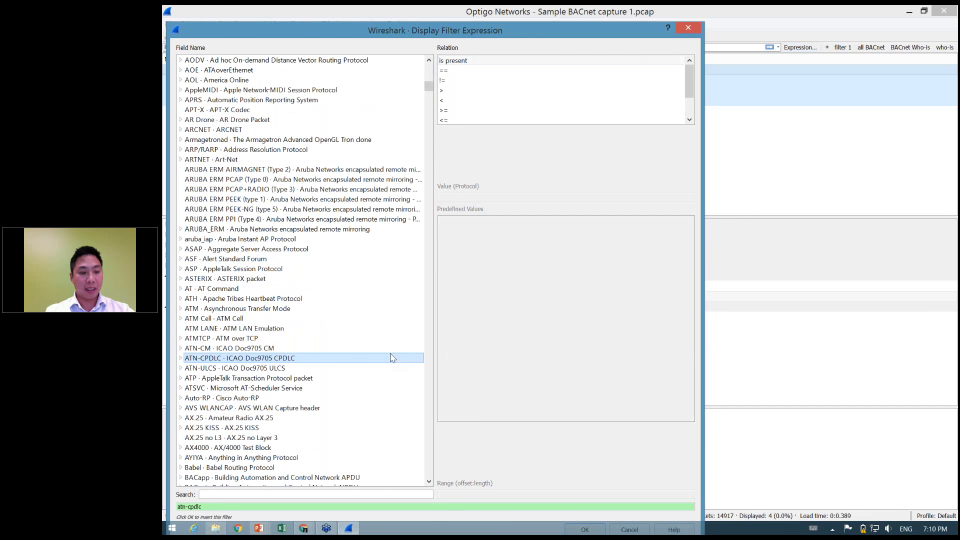
click(430, 426)
click(430, 426)
click(432, 77)
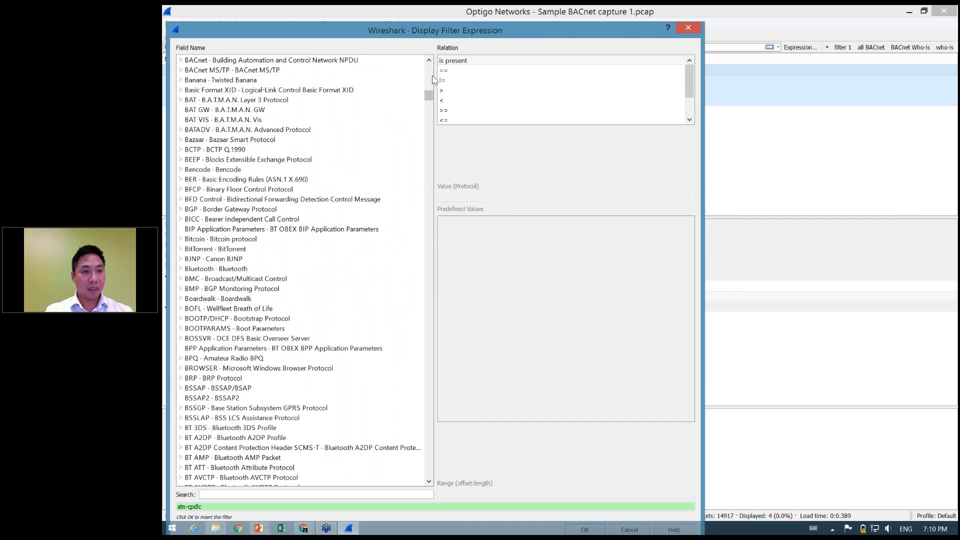
click(181, 60)
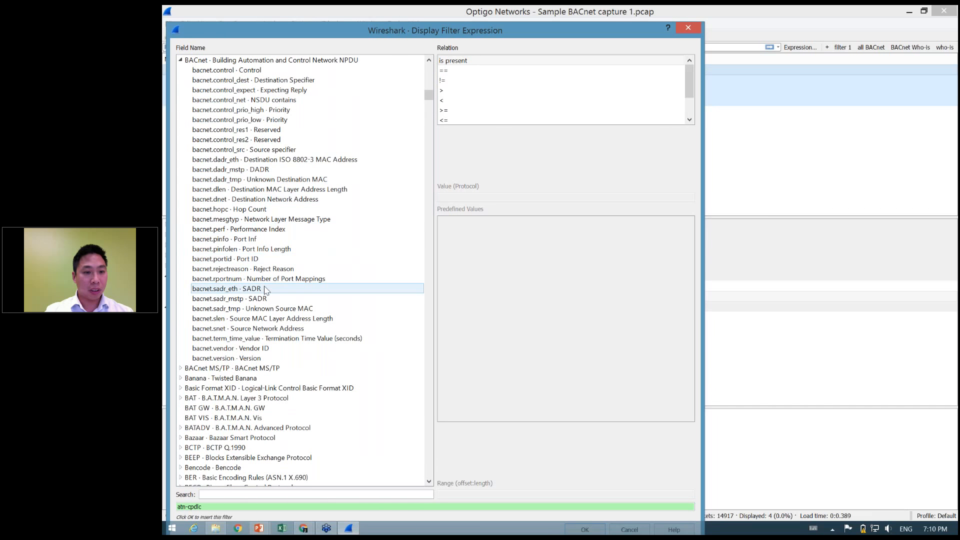
click(180, 60)
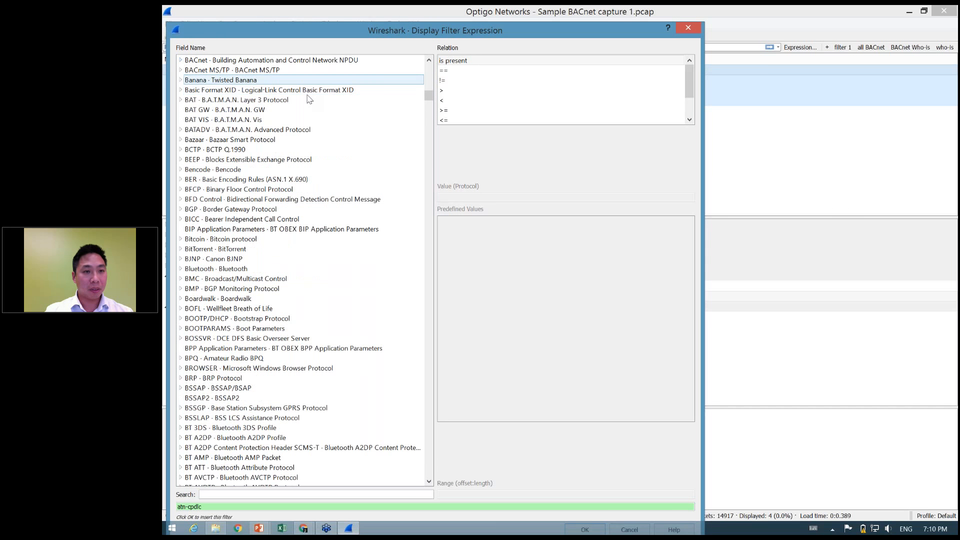
click(429, 62)
click(181, 61)
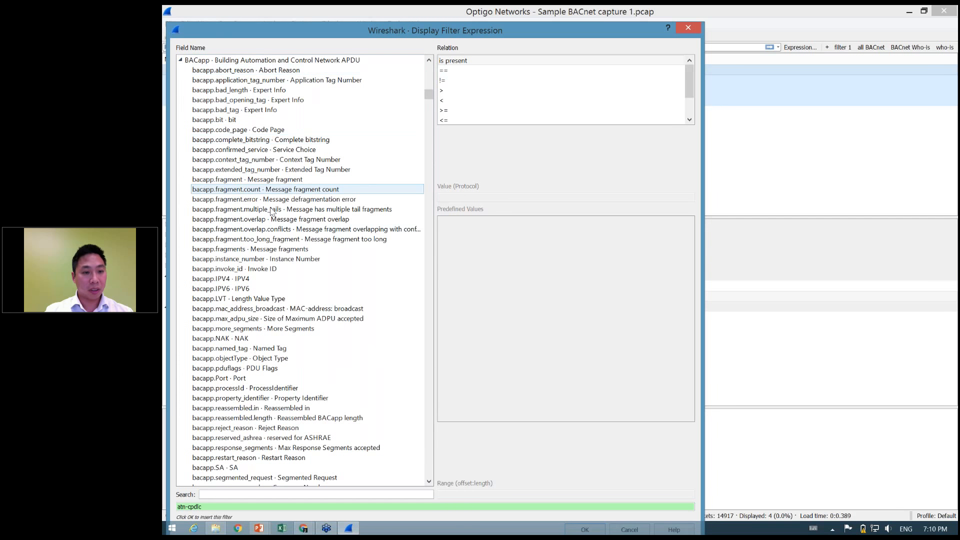
Choose the field bacapp.confirmed_service, insert the expression 'bacapp.confirmed_service == 0', and apply it to the capture.
click(267, 150)
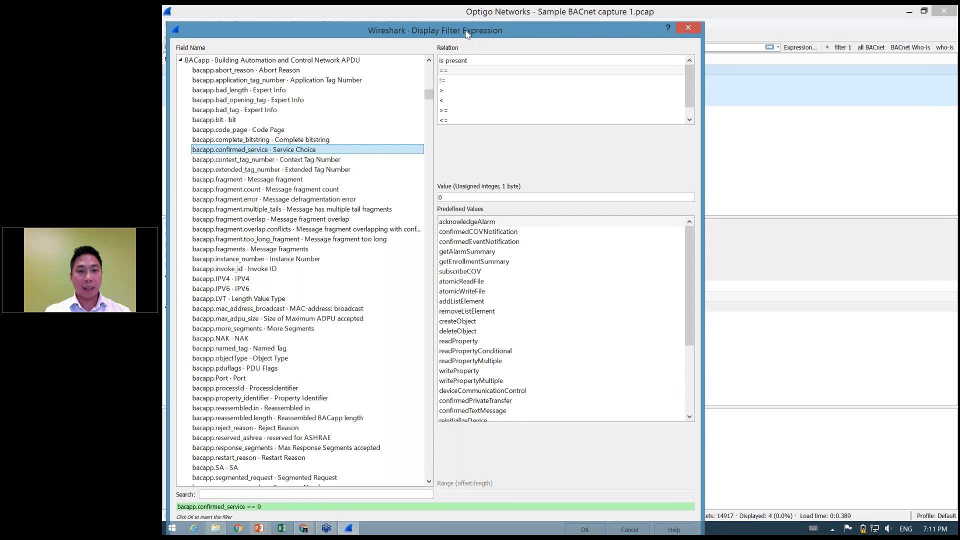
drag(466, 32, 468, 16)
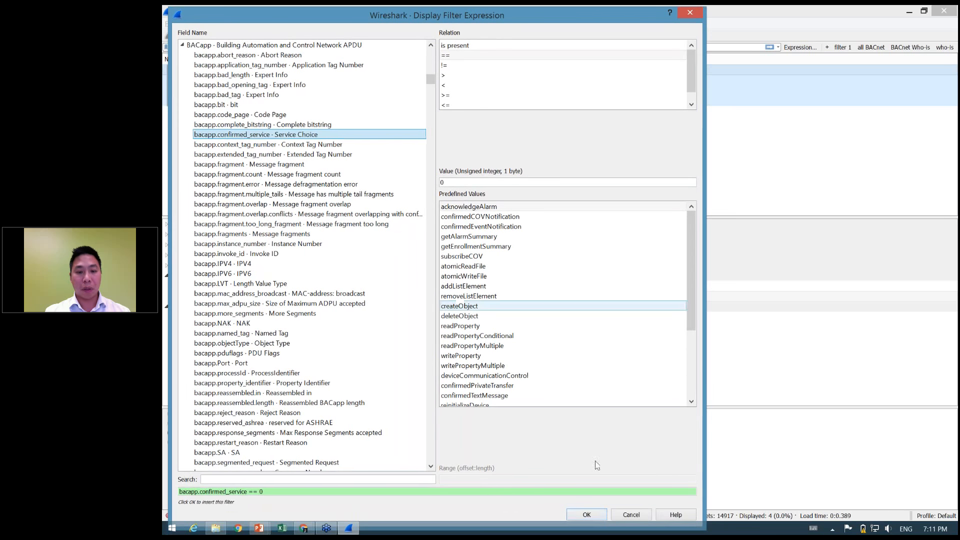
click(587, 514)
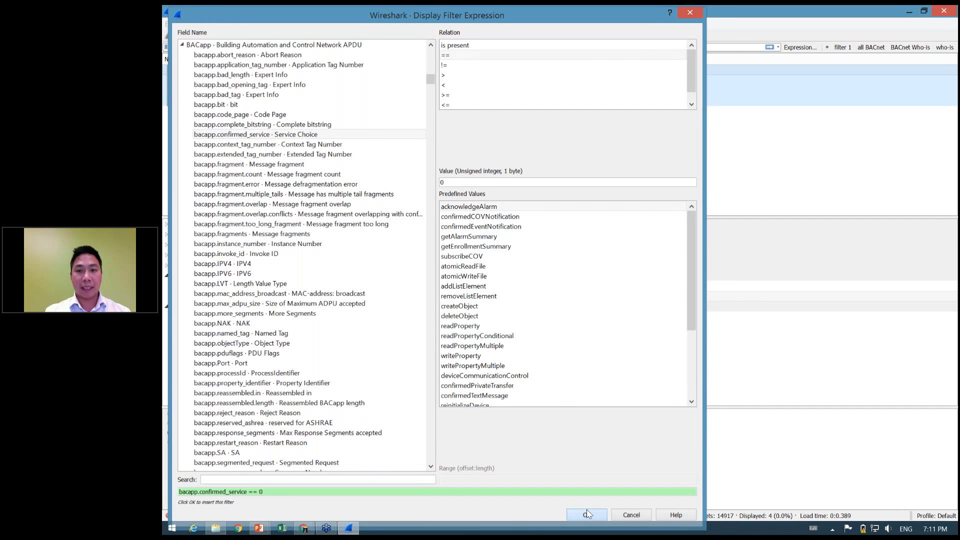
key(Return)
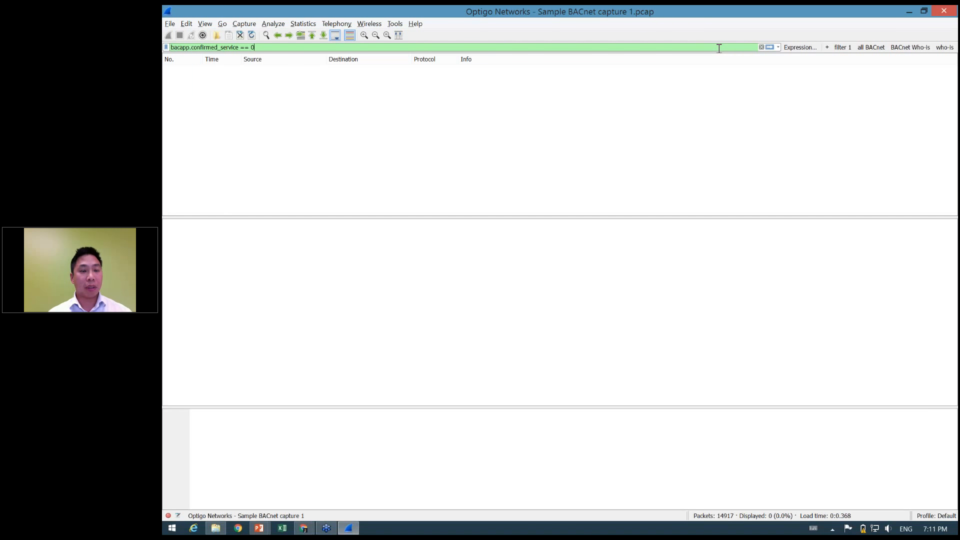
Shorten the display filter to 'bacapp.confirmed_service' and apply it to list every confirmed-service packet.
key(BackSpace)
key(BackSpace)
key(BackSpace)
key(BackSpace)
key(BackSpace)
key(BackSpace)
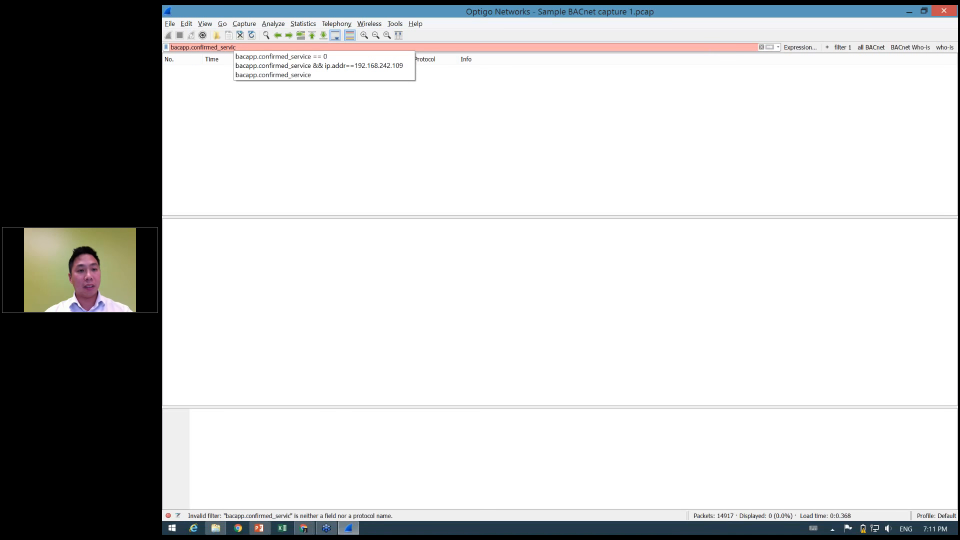
text(e)
key(Return)
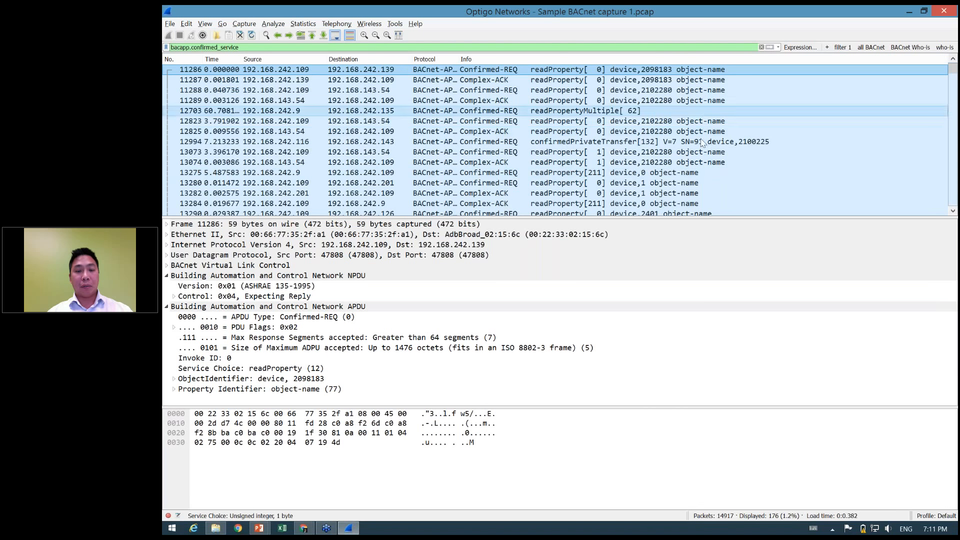
Fit the Protocol column of the packet list to its contents and check the options offered for the Info column.
double_click(456, 59)
right_click(481, 61)
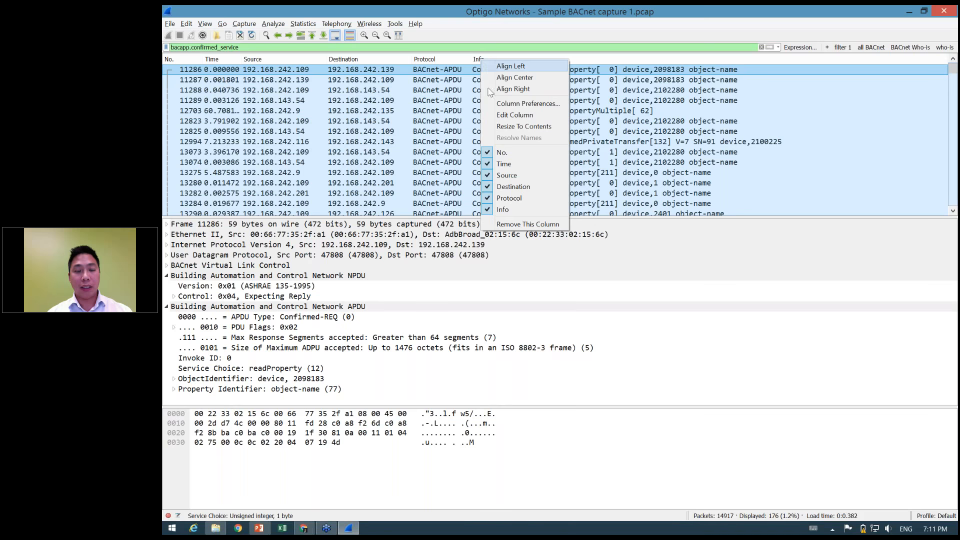
click(324, 358)
Add the Invoke ID field from the packet's APDU details as a column in the packet list.
click(324, 357)
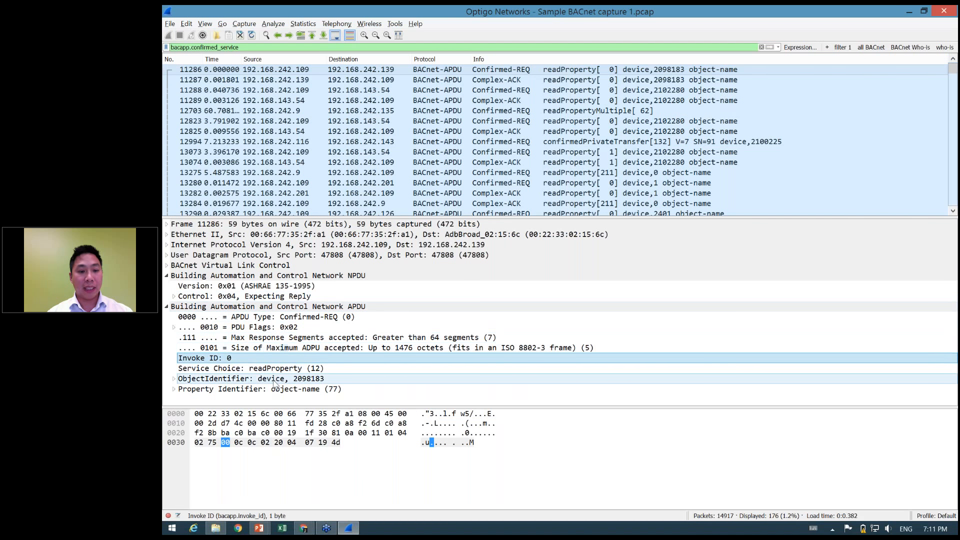
right_click(192, 362)
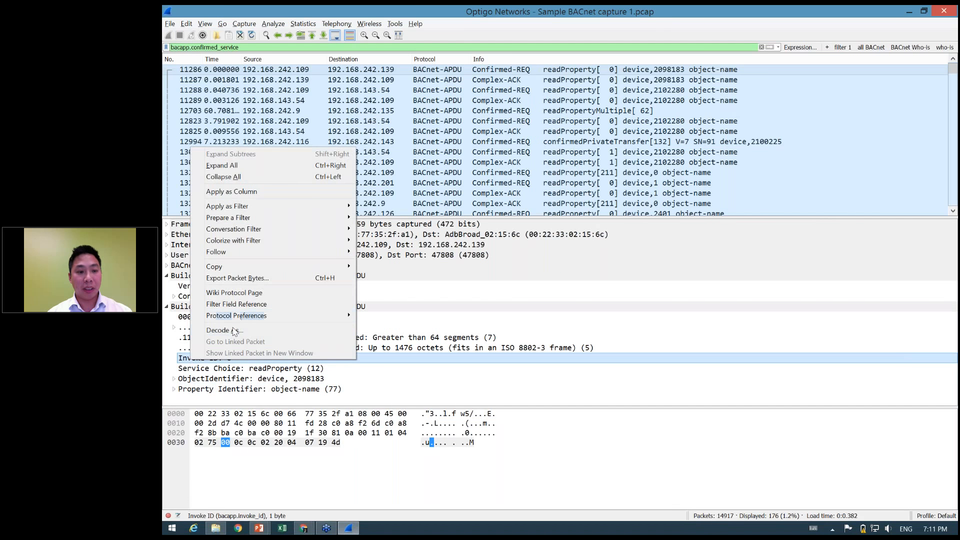
key(Escape)
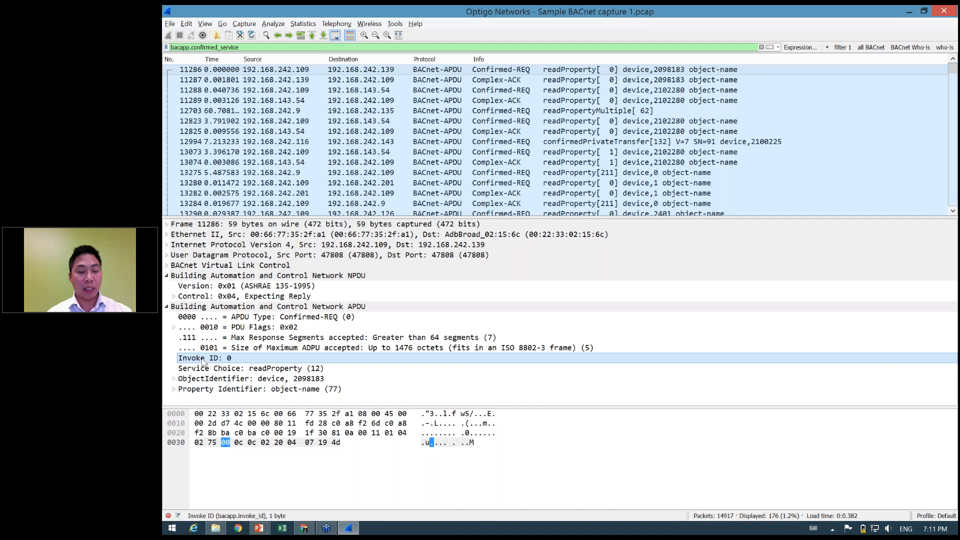
right_click(203, 361)
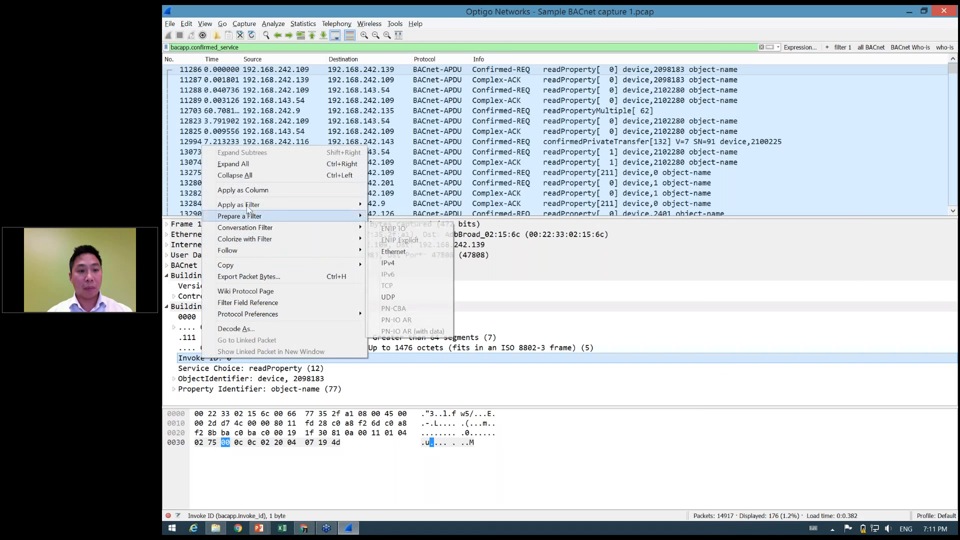
key(Escape)
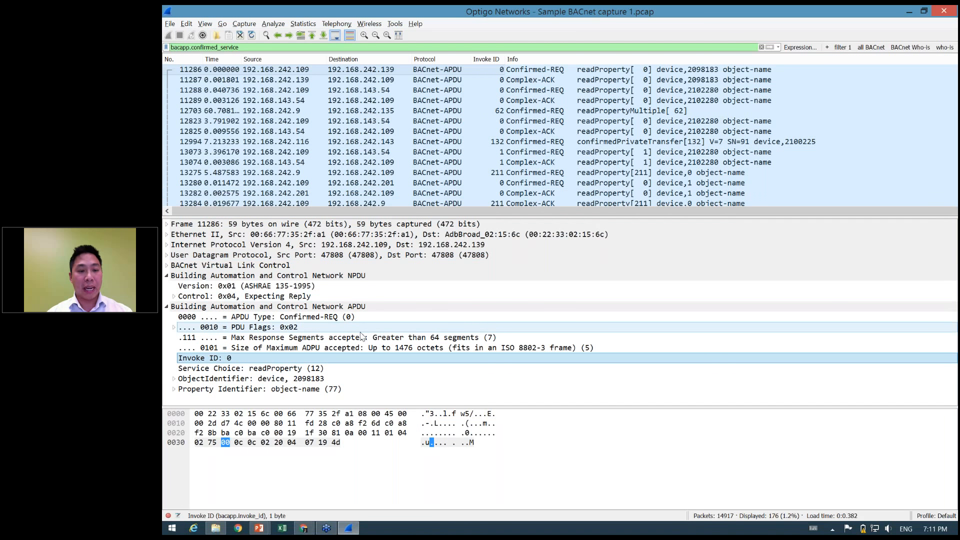
Expand ObjectIdentifier in the packet's APDU details and add its Instance Number field as a packet list column.
click(173, 379)
scroll(297, 388, down, 1)
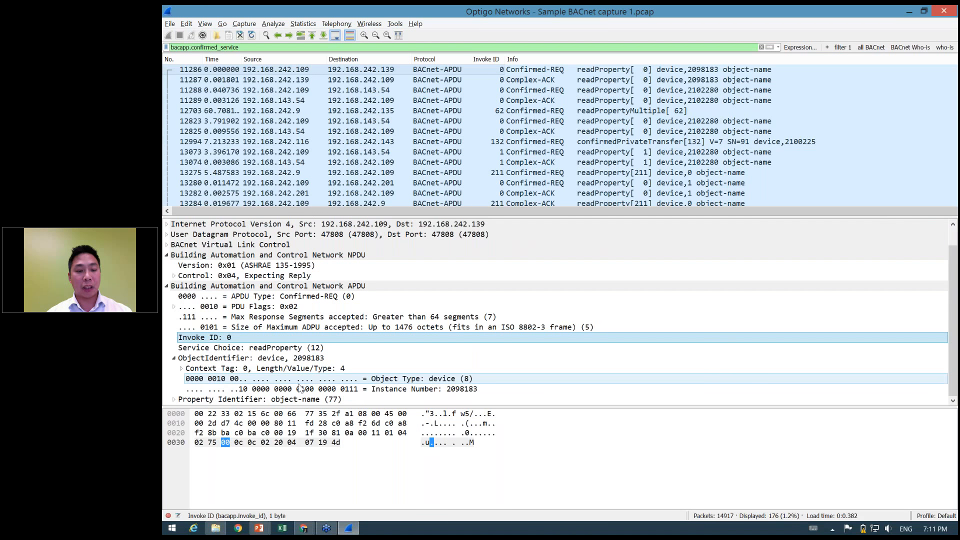
click(299, 389)
right_click(299, 389)
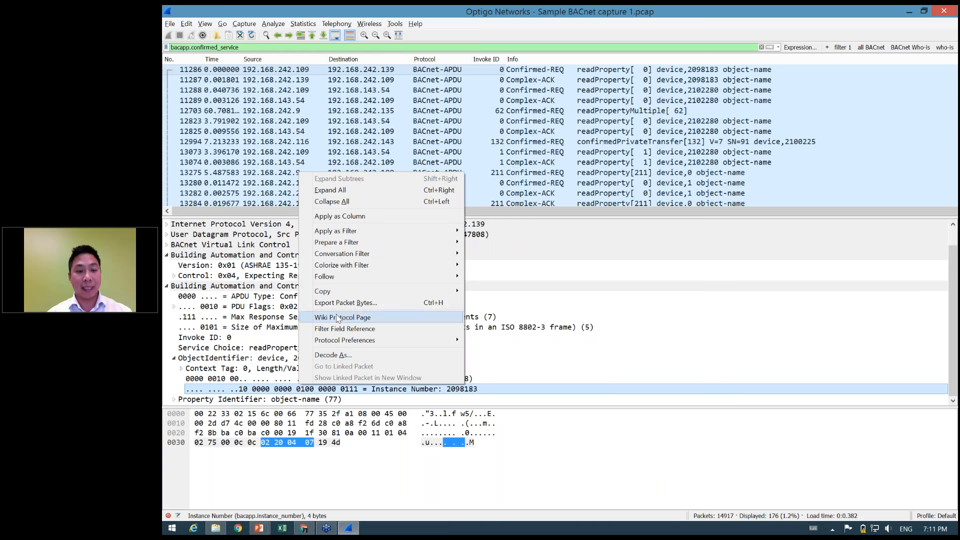
click(359, 217)
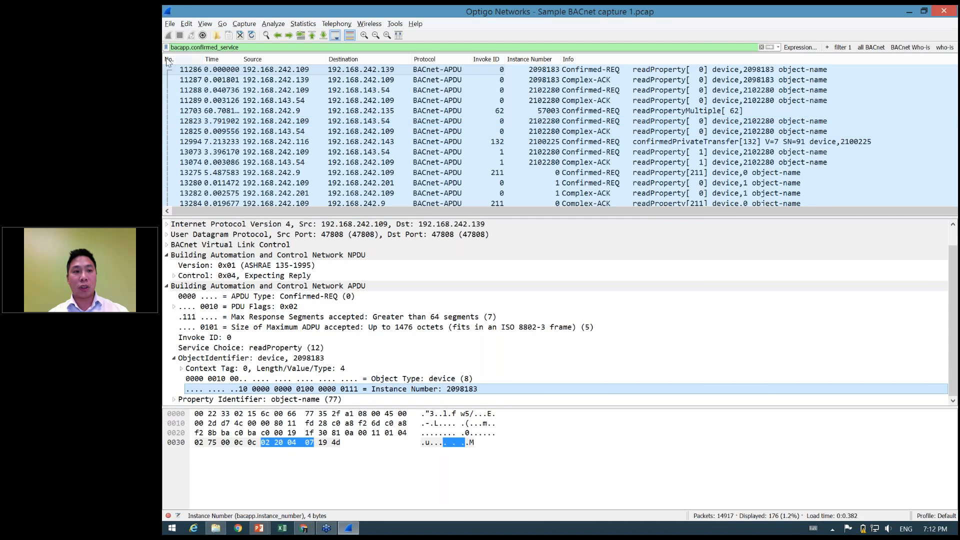
Export the dissections of all displayed packets as CSV to export.csv, replacing the existing file.
click(169, 25)
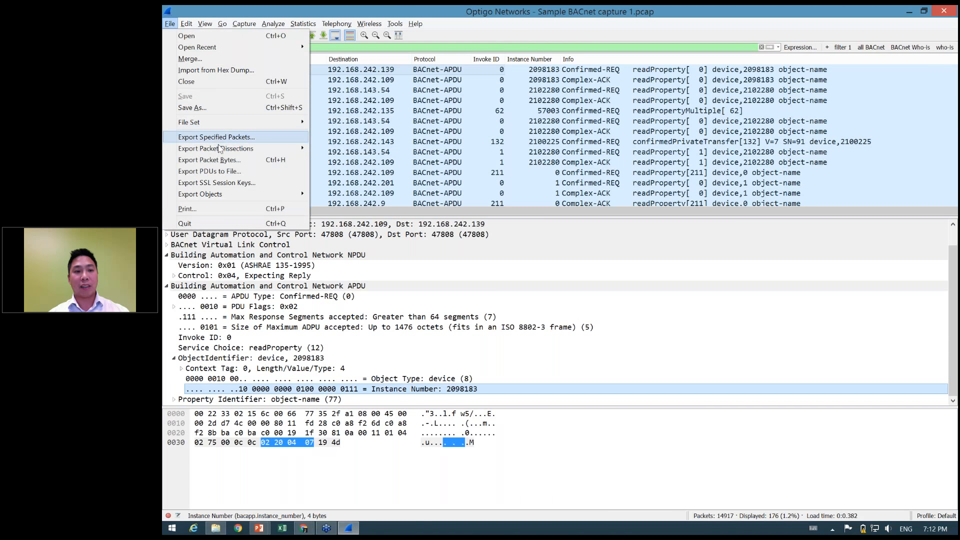
mouse_move(283, 149)
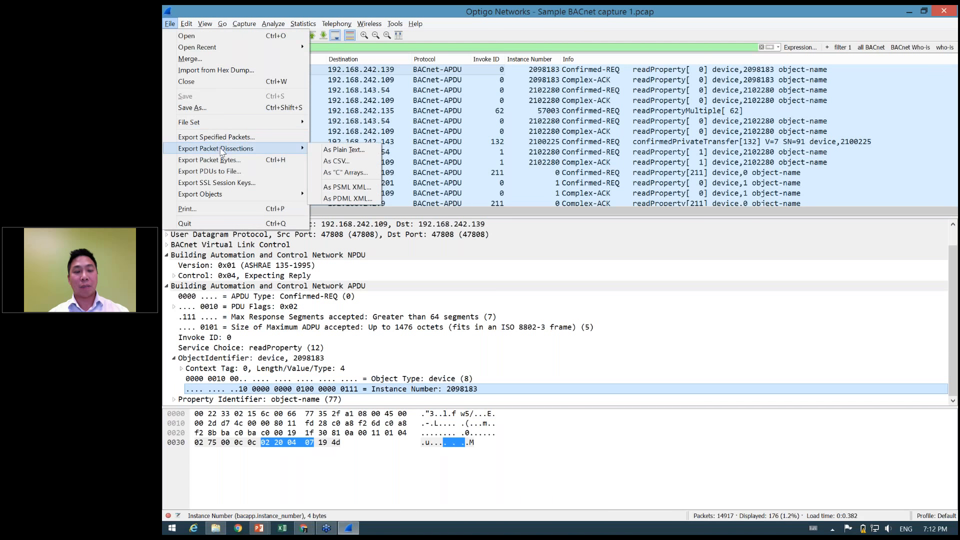
click(335, 161)
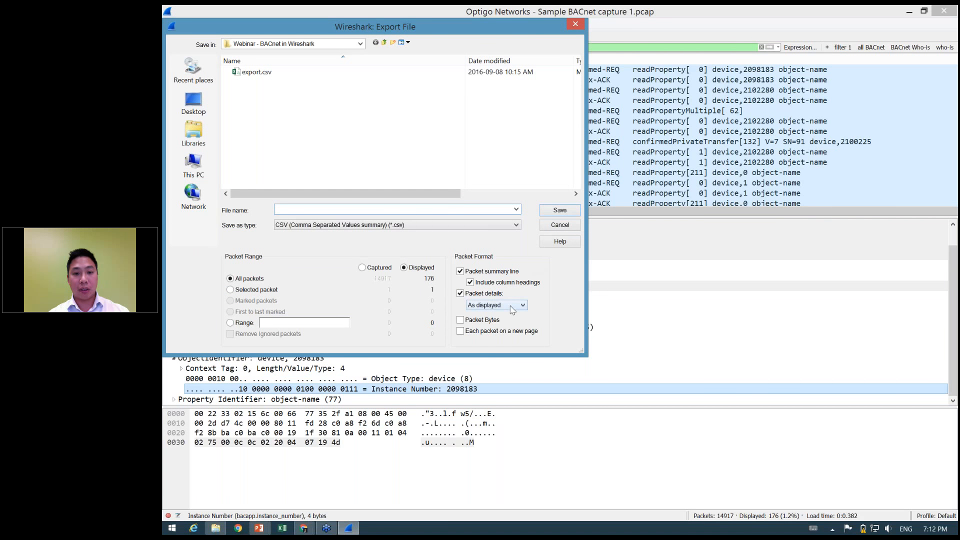
click(257, 72)
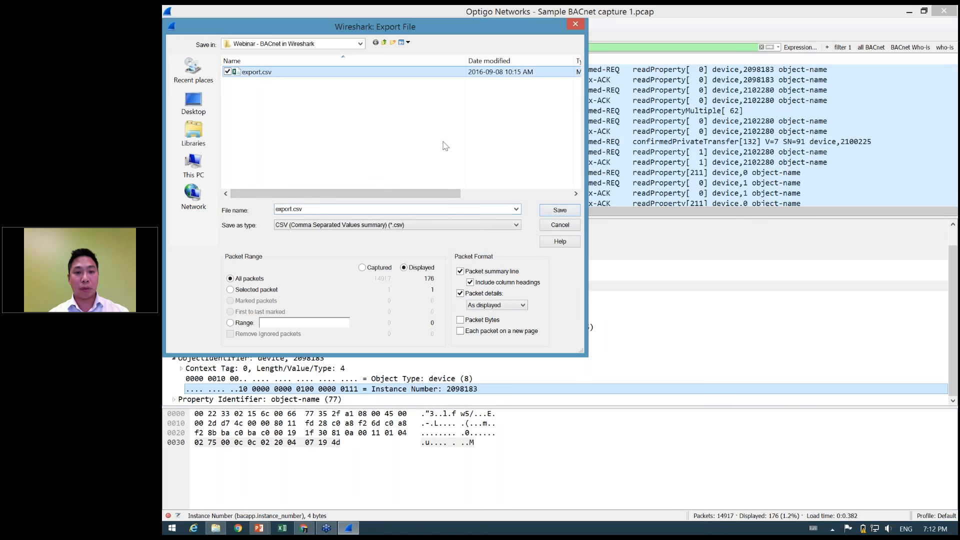
click(555, 211)
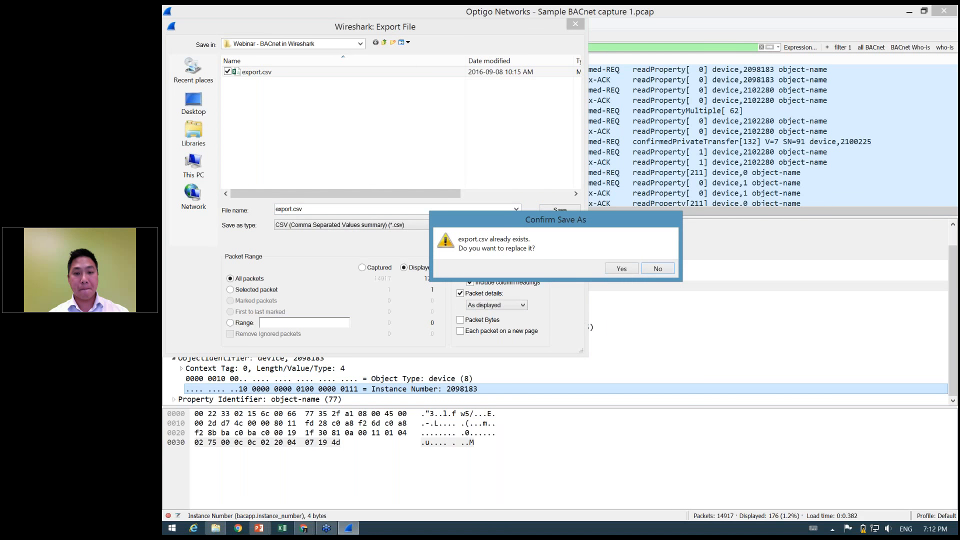
click(621, 268)
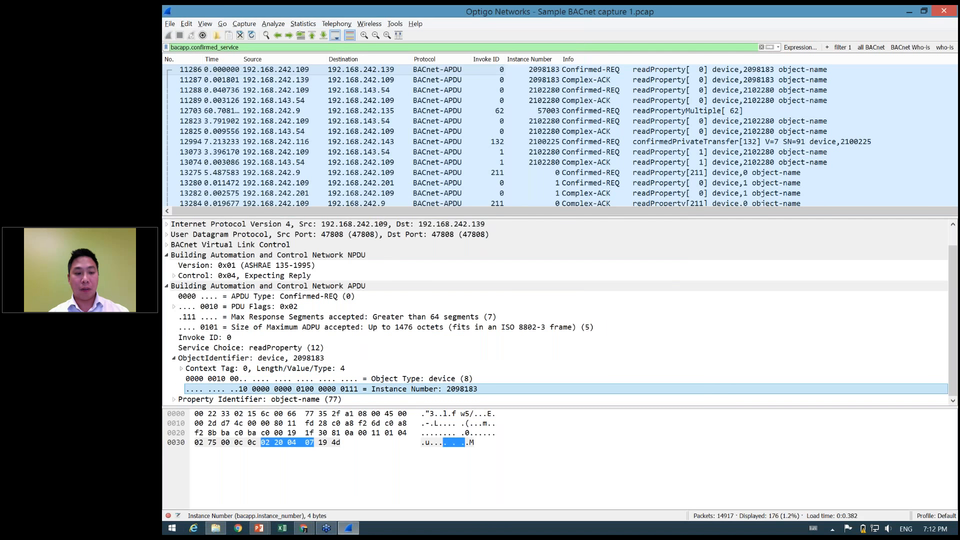
Open export.csv in Excel from the Webinar - BACnet in Wireshark folder and fit the Instance Number column to its contents.
click(214, 529)
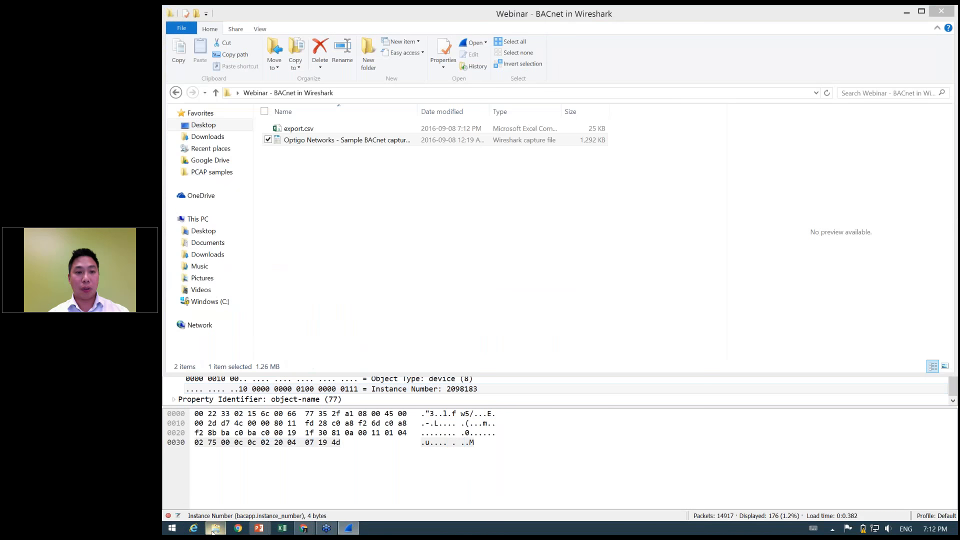
double_click(305, 129)
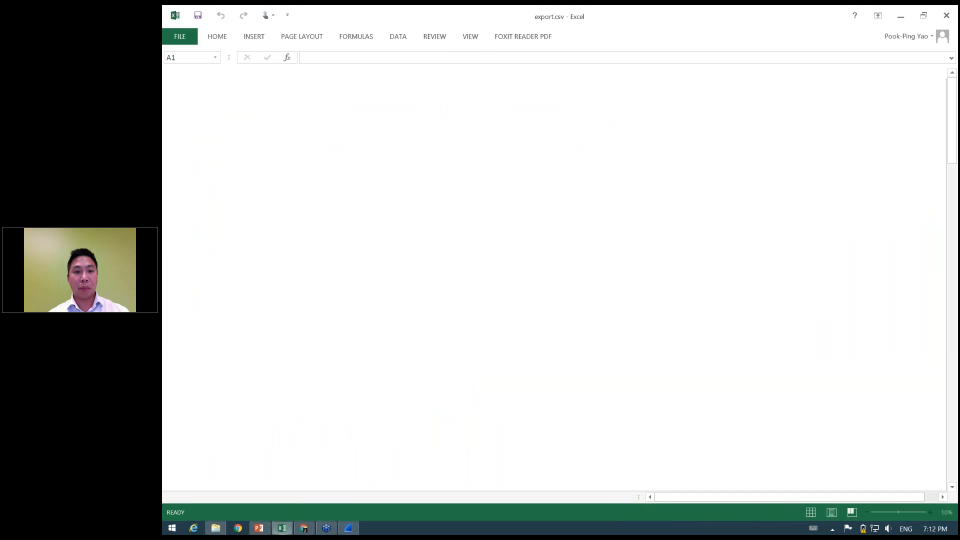
click(426, 83)
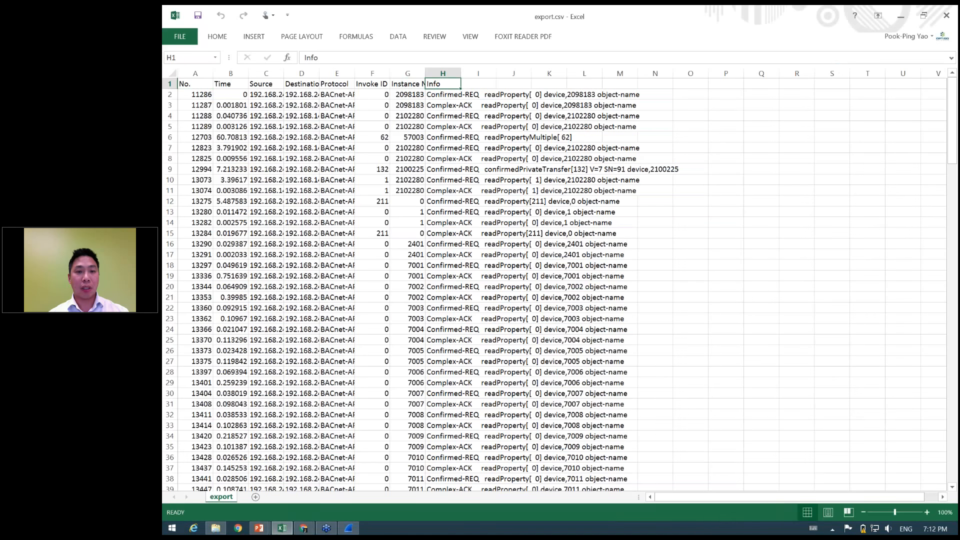
drag(423, 76, 423, 76)
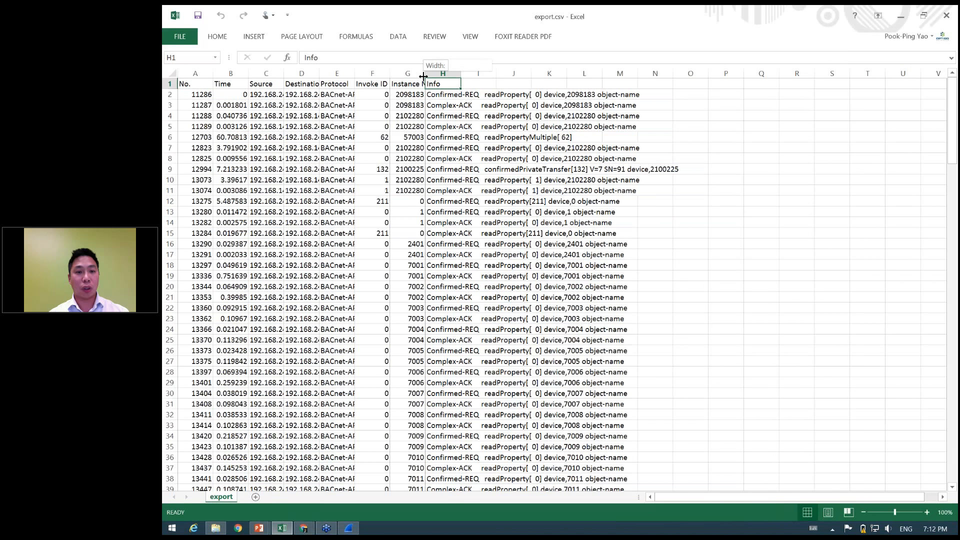
double_click(423, 76)
click(428, 72)
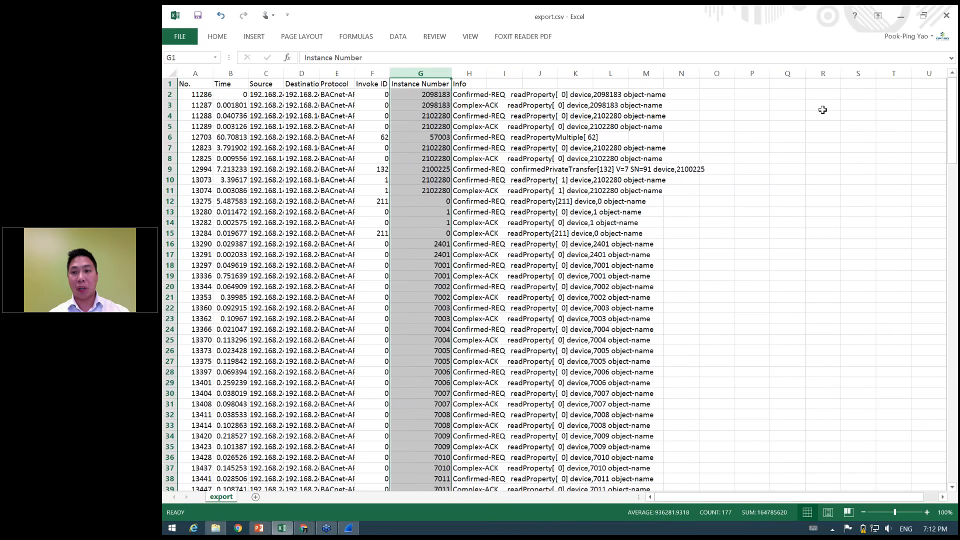
Close the exported workbook without saving the changes and return to the Wireshark capture.
click(946, 17)
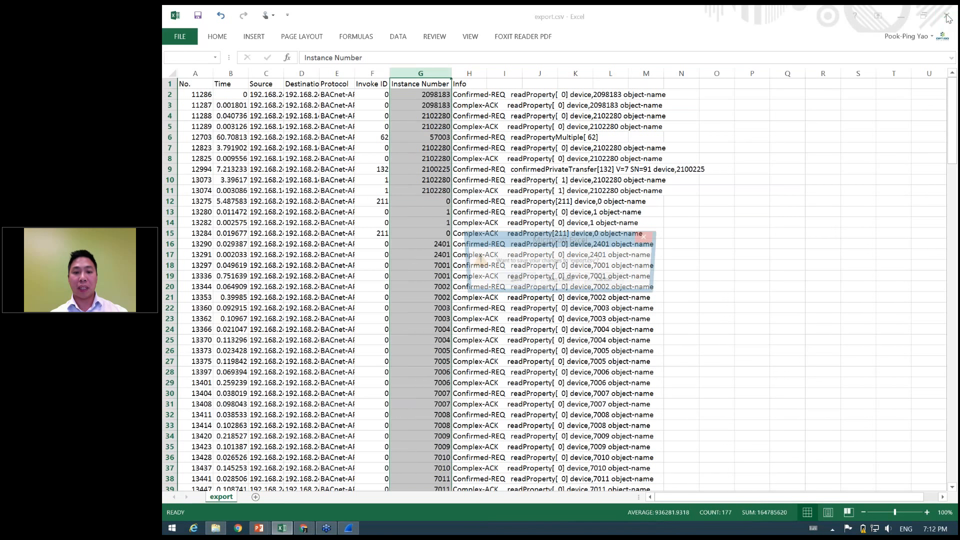
click(559, 281)
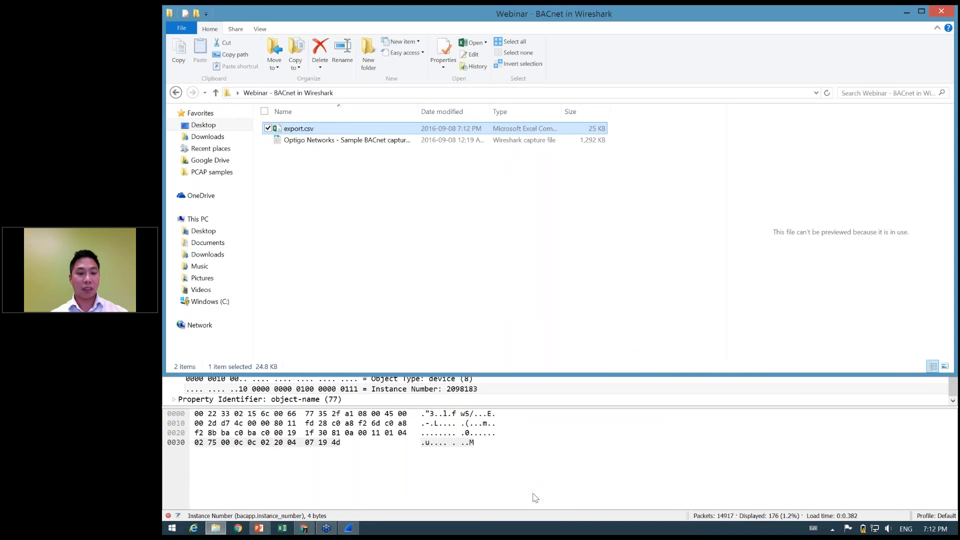
click(546, 492)
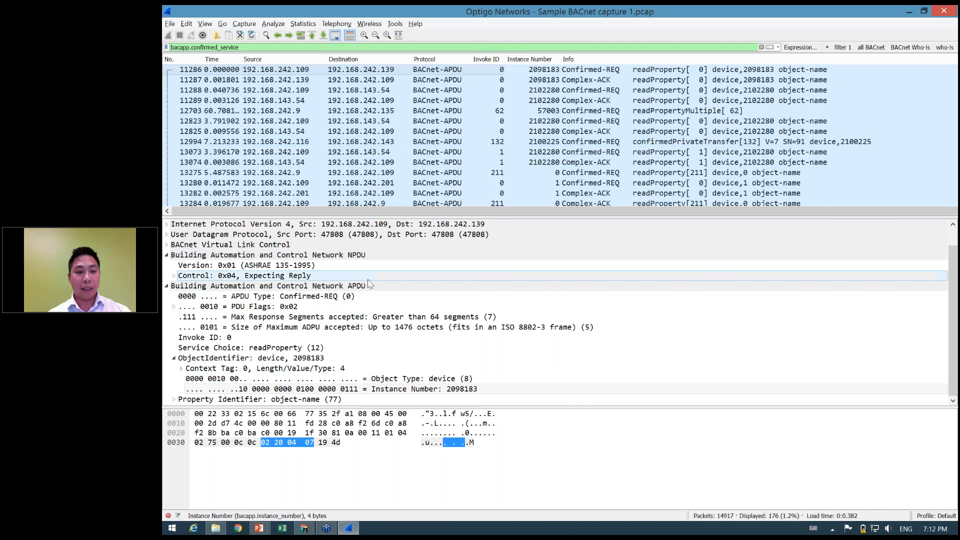
Apply the APDU Type Confirmed-REQ field of the packet as the display filter 'bacapp.type == 0'.
click(345, 297)
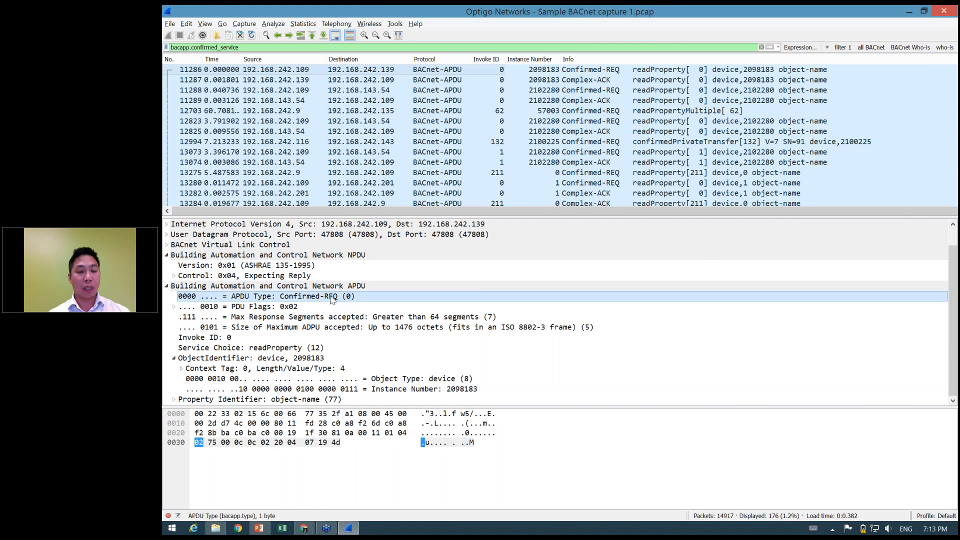
right_click(290, 301)
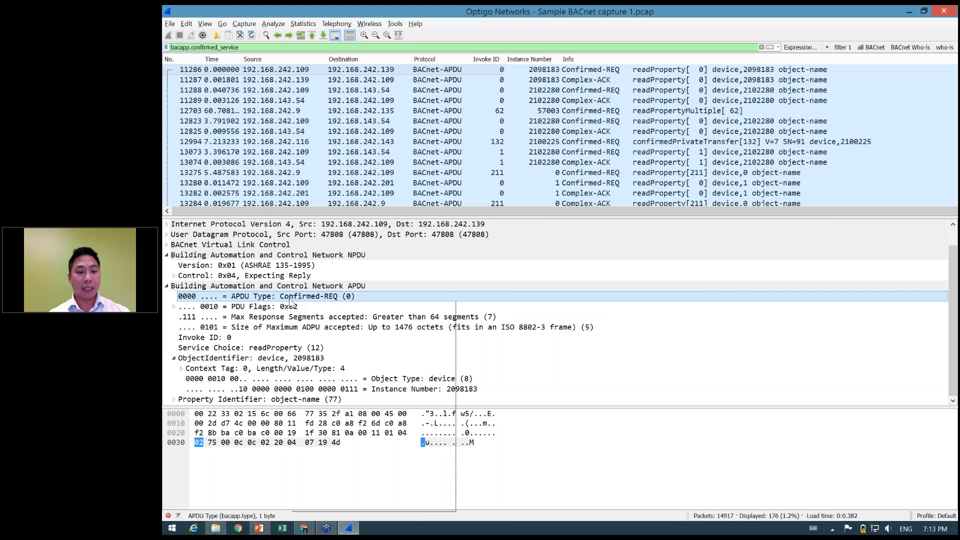
mouse_move(346, 363)
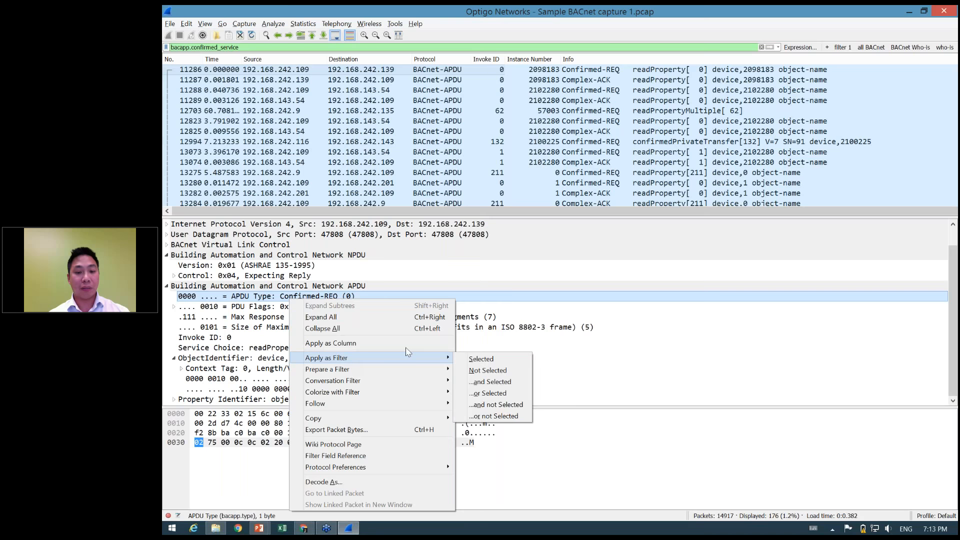
click(465, 359)
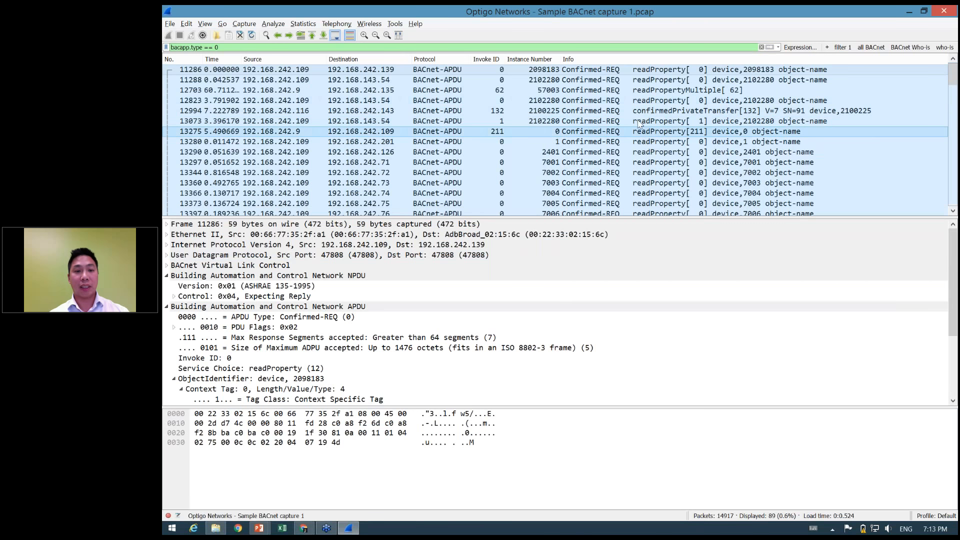
click(506, 71)
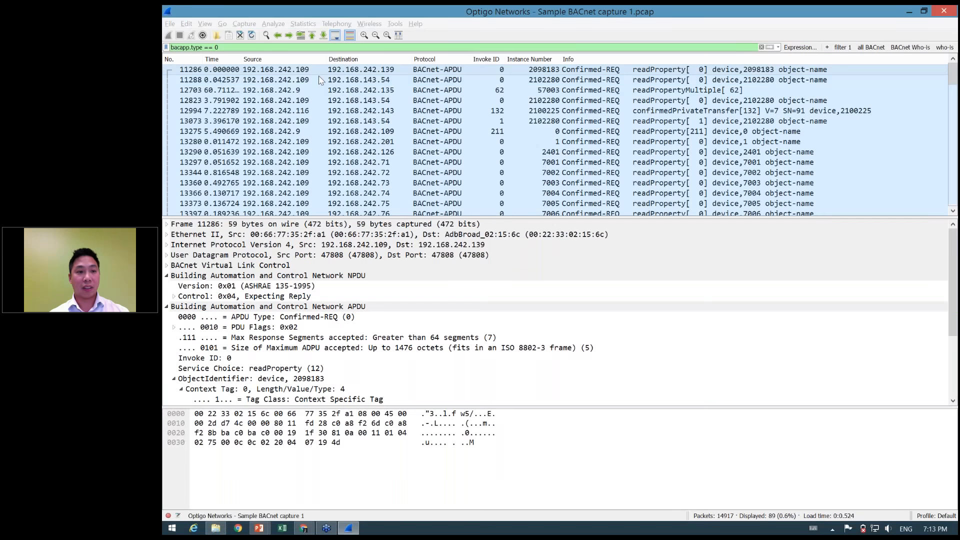
Try changing the display filter expression to 'bacapp.service'.
click(250, 47)
key(BackSpace)
key(BackSpace)
key(BackSpace)
key(BackSpace)
key(BackSpace)
key(BackSpace)
key(BackSpace)
key(BackSpace)
key(BackSpace)
text(service)
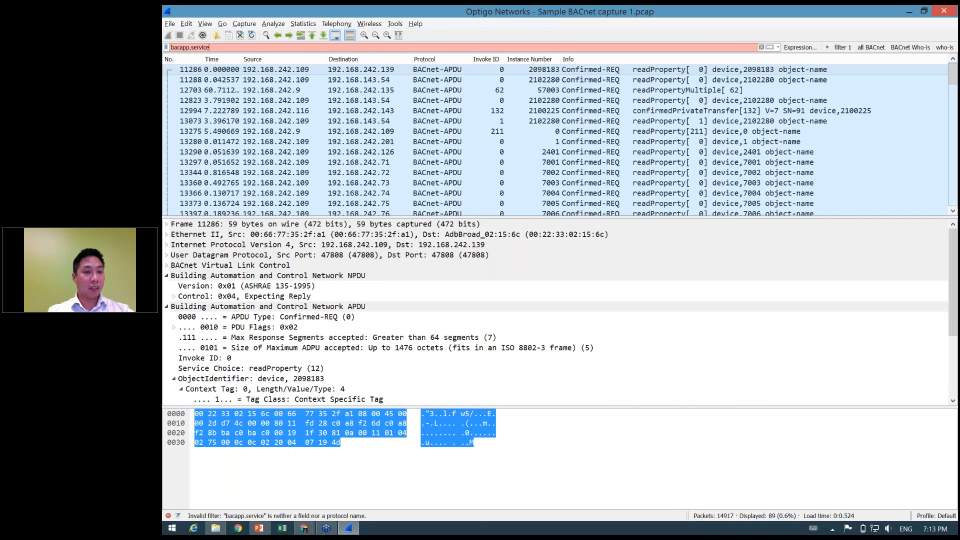
Try replacing the last part of the display filter so it reads 'bacapp.confirm_service'.
key(BackSpace)
key(BackSpace)
key(BackSpace)
key(BackSpace)
key(BackSpace)
key(BackSpace)
key(BackSpace)
text(confirm_service)
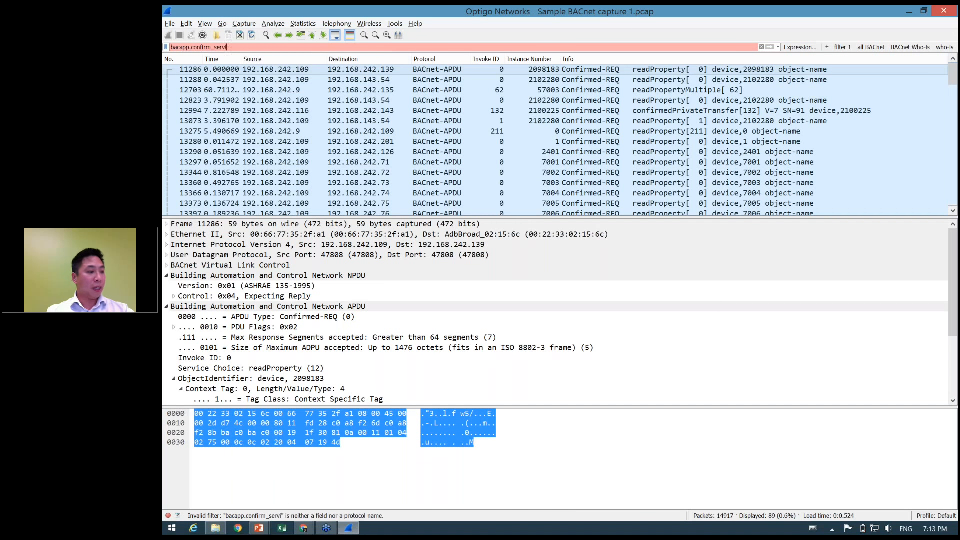
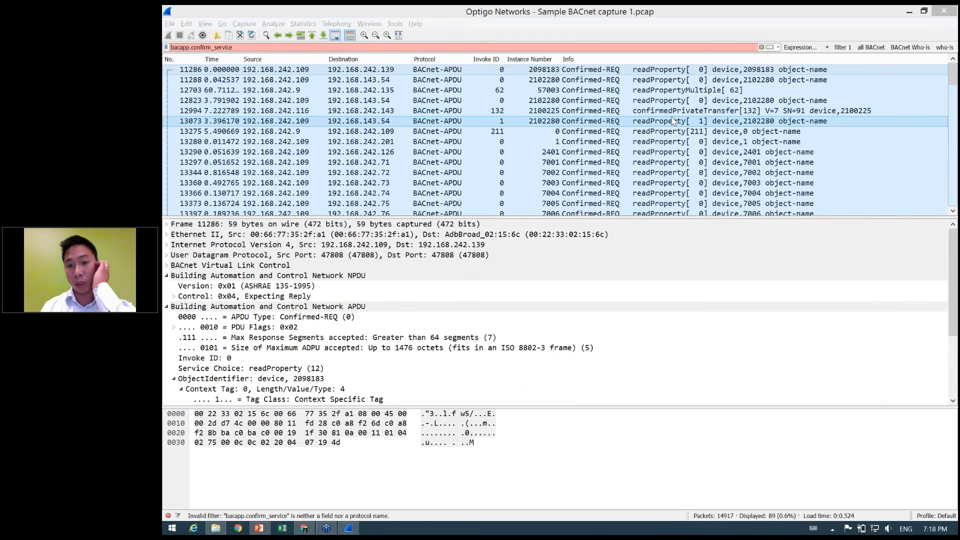
Clear the invalid expression from the display filter.
click(678, 14)
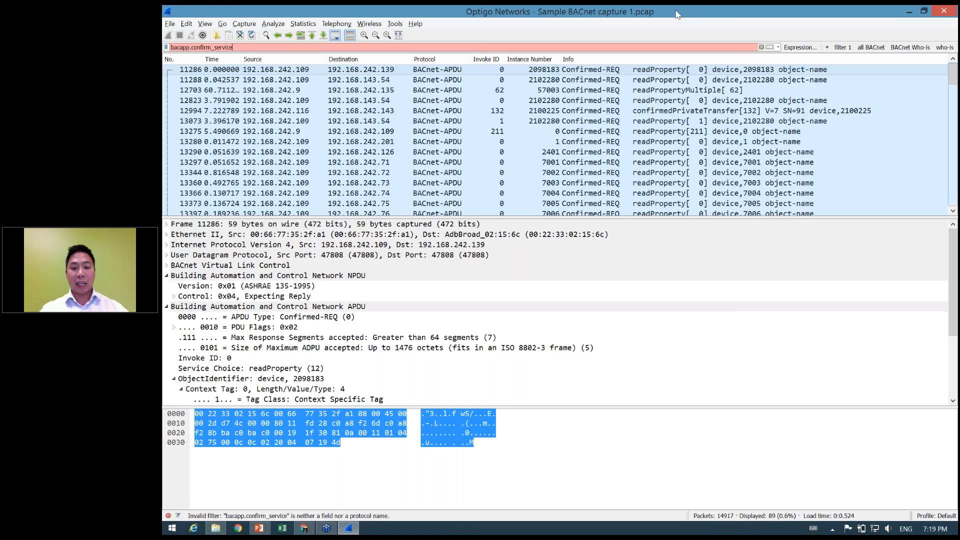
key(ctrl+a)
key(BackSpace)
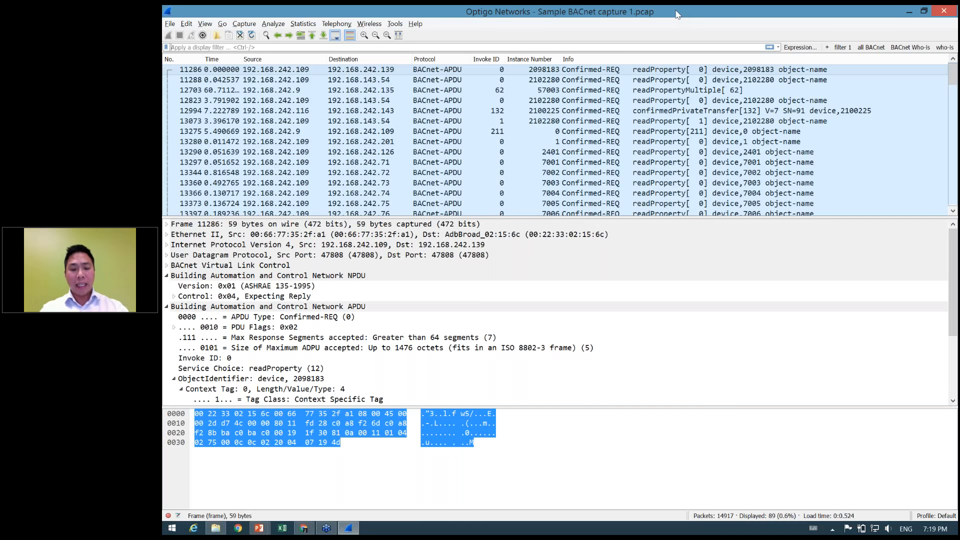
Enter 'bacapp' as a display filter expression to view the suggested BACnet filters, and clear it again.
text(bac)
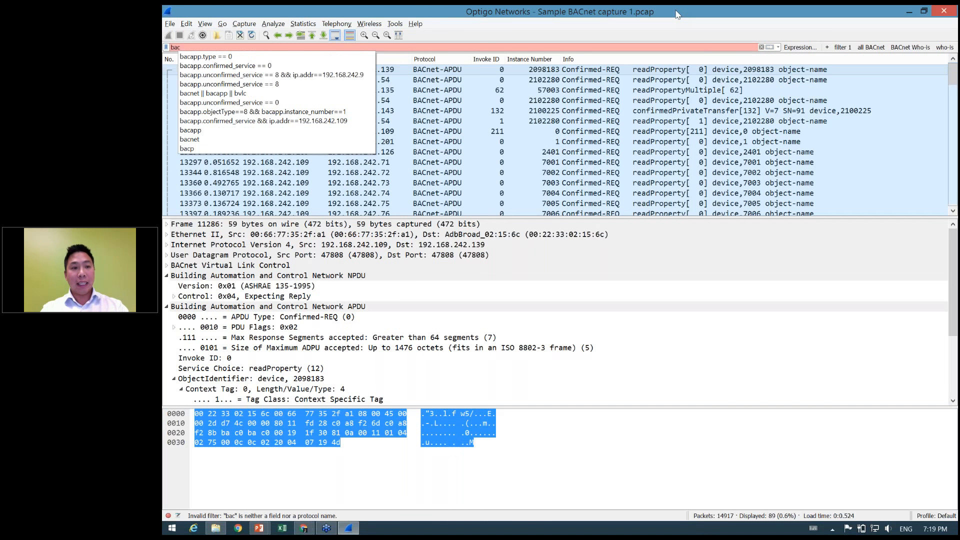
text(app)
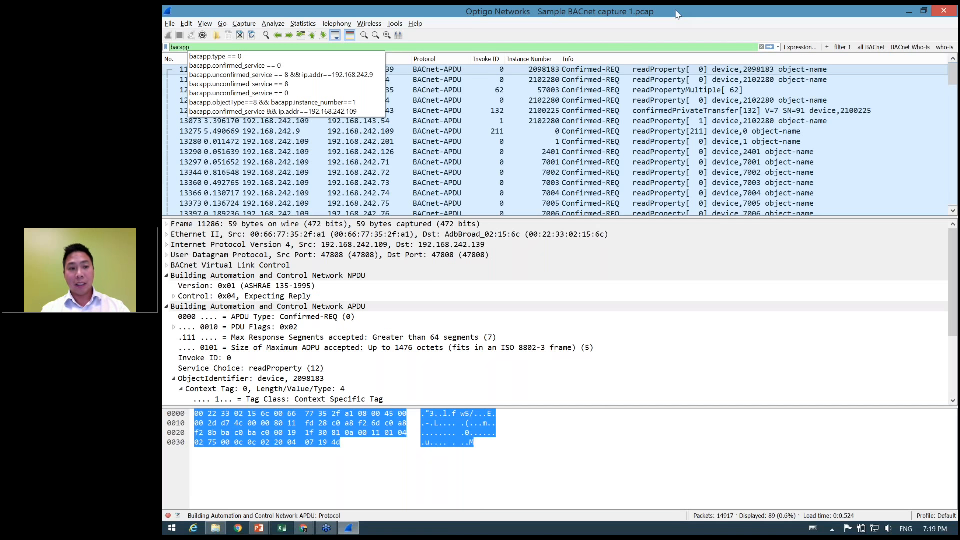
key(BackSpace)
key(BackSpace)
key(BackSpace)
key(BackSpace)
key(BackSpace)
key(BackSpace)
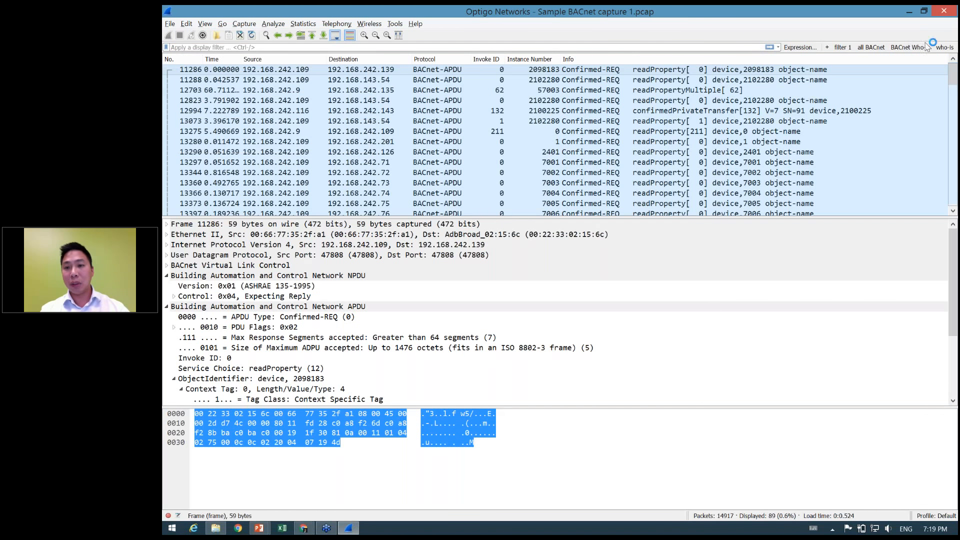
Build the display filter 'bacapp.objectType == 8' from the BACapp Object Type field with the predefined value device, and apply it.
click(799, 48)
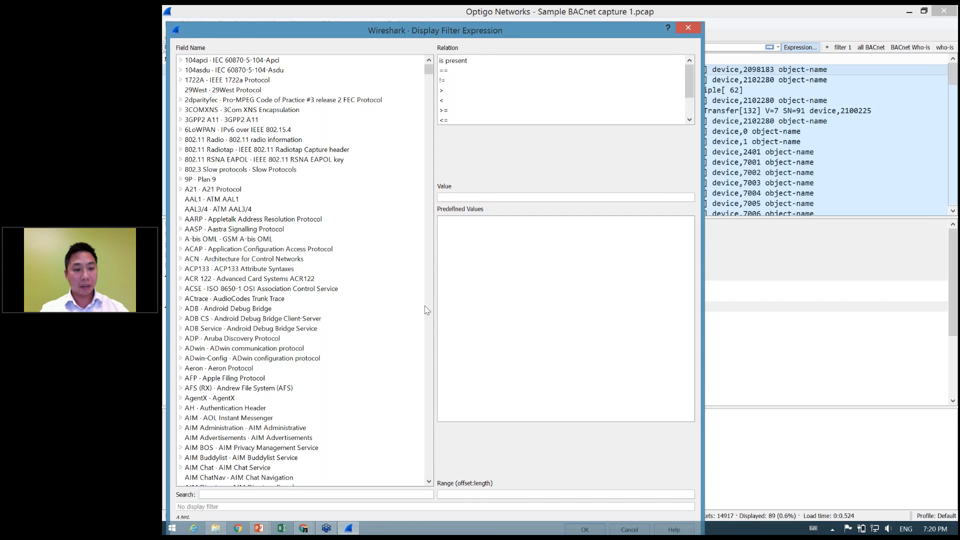
text(bacapp)
click(182, 478)
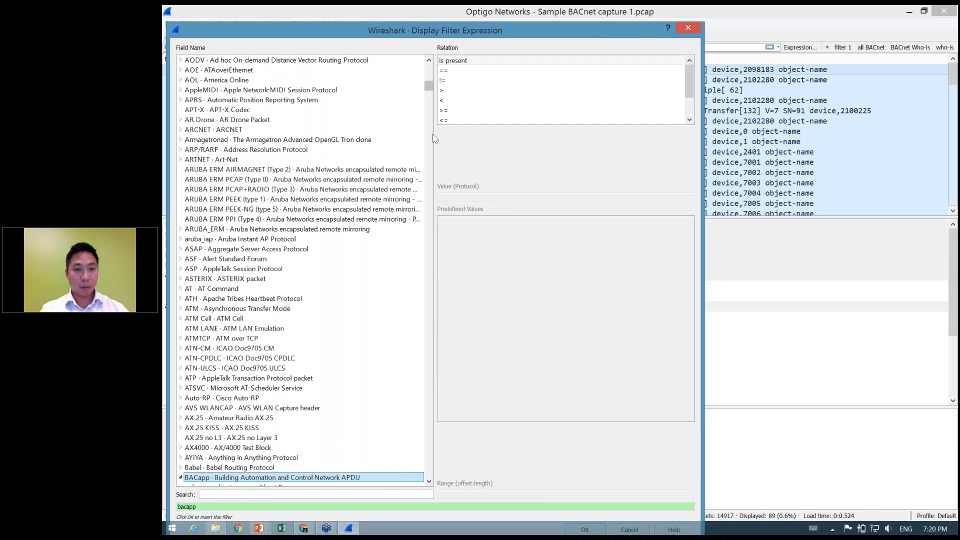
click(430, 100)
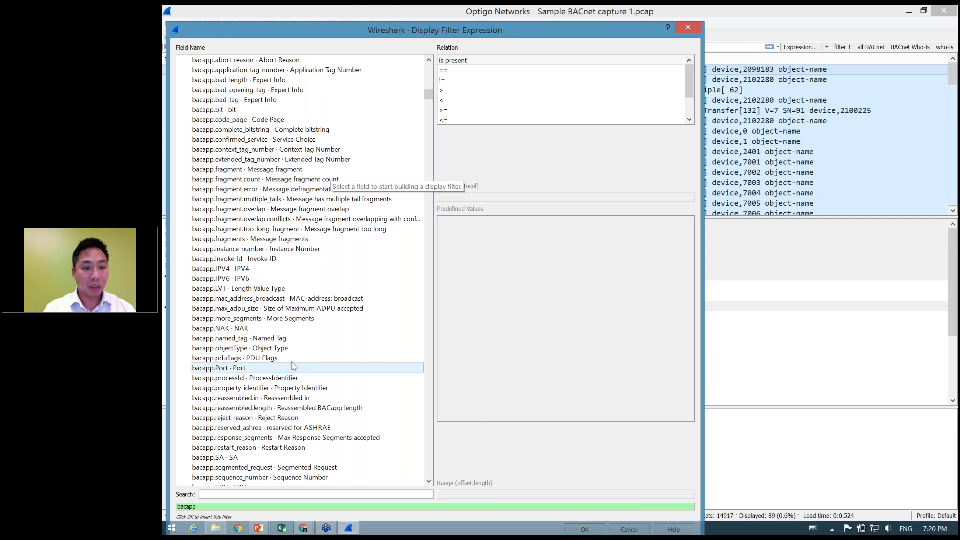
click(279, 349)
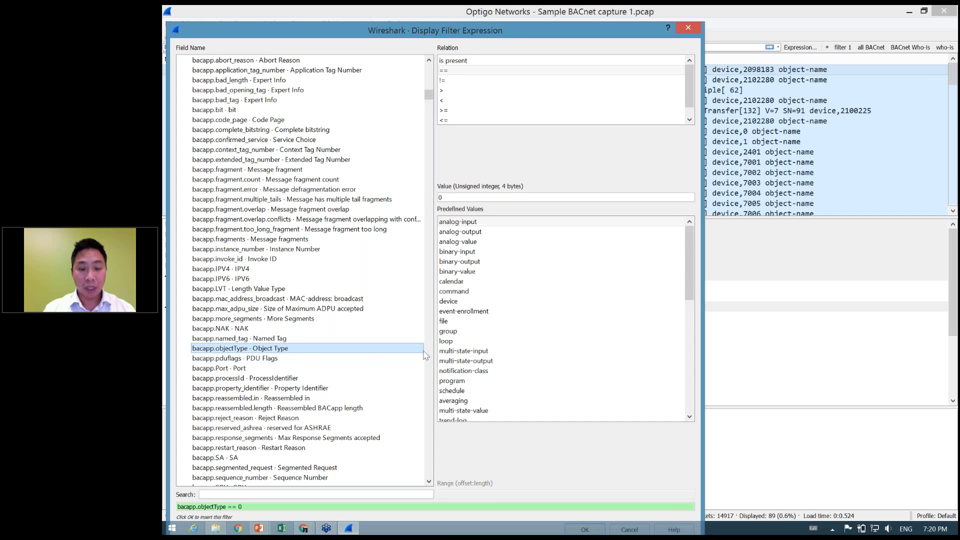
click(512, 302)
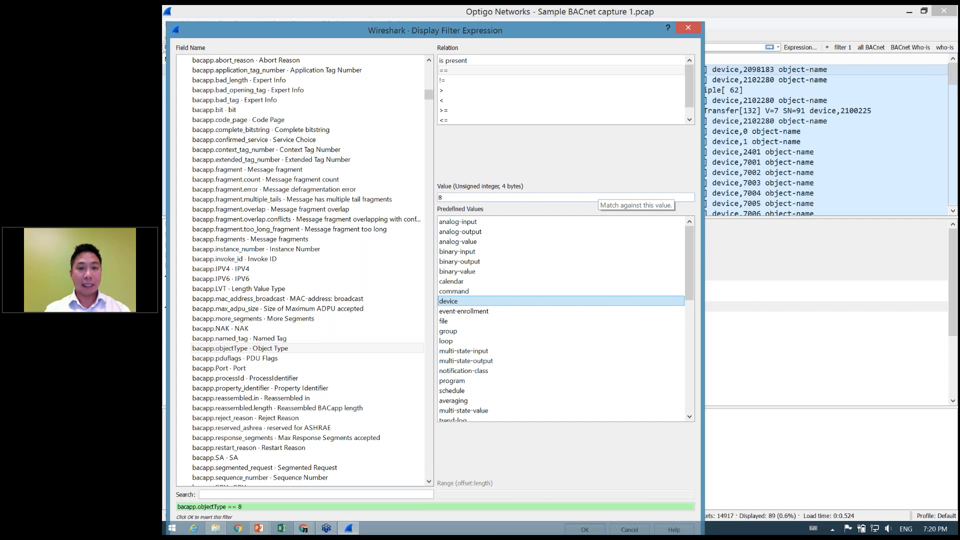
key(Return)
key(Return)
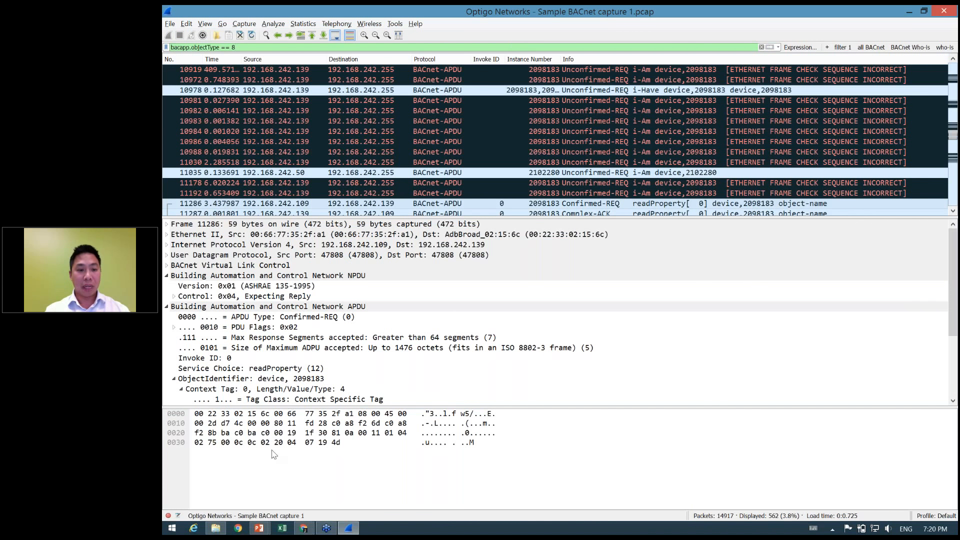
Select the packet's Object Type field, extend the display filter with '&& bacapp.instance_number==1' and apply it.
scroll(348, 372, down, 2)
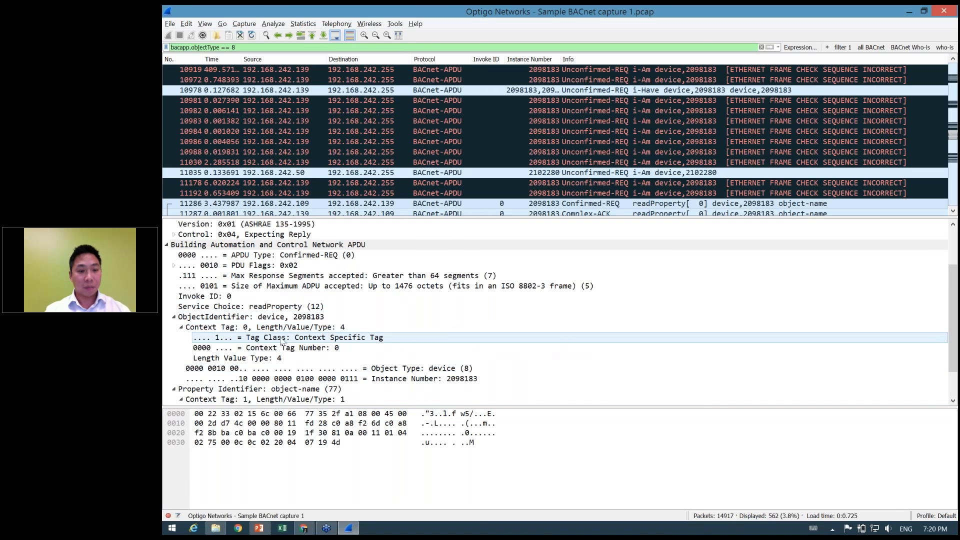
click(319, 371)
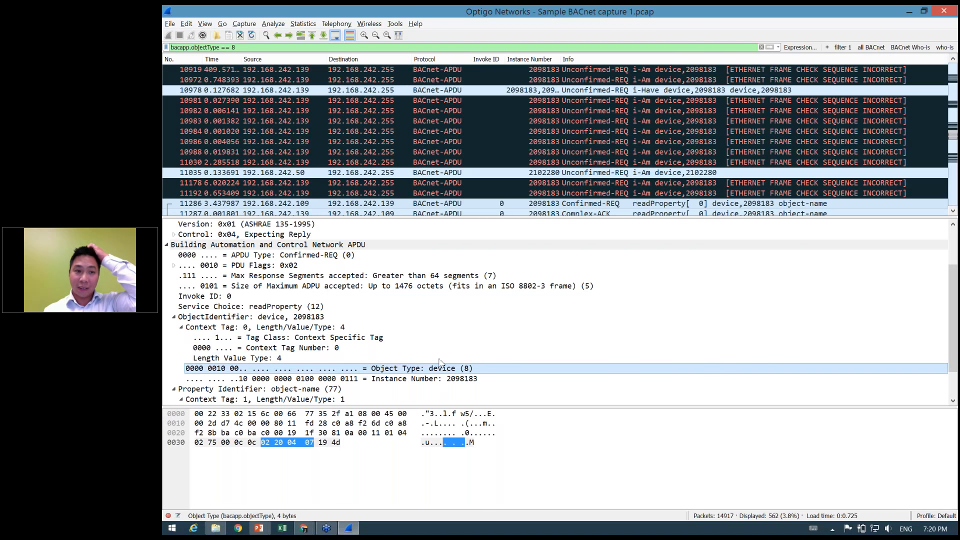
click(260, 46)
text(&& bacapp.insta)
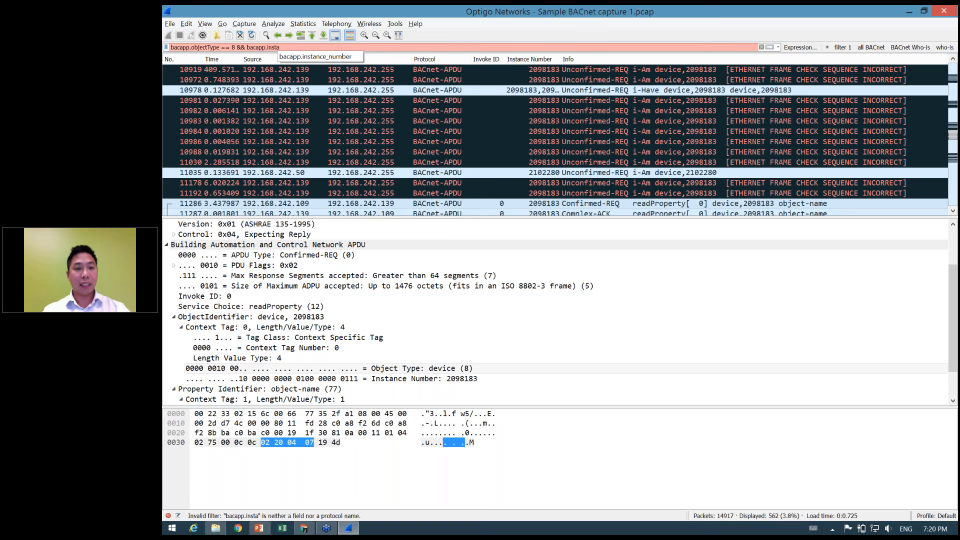
key(Tab)
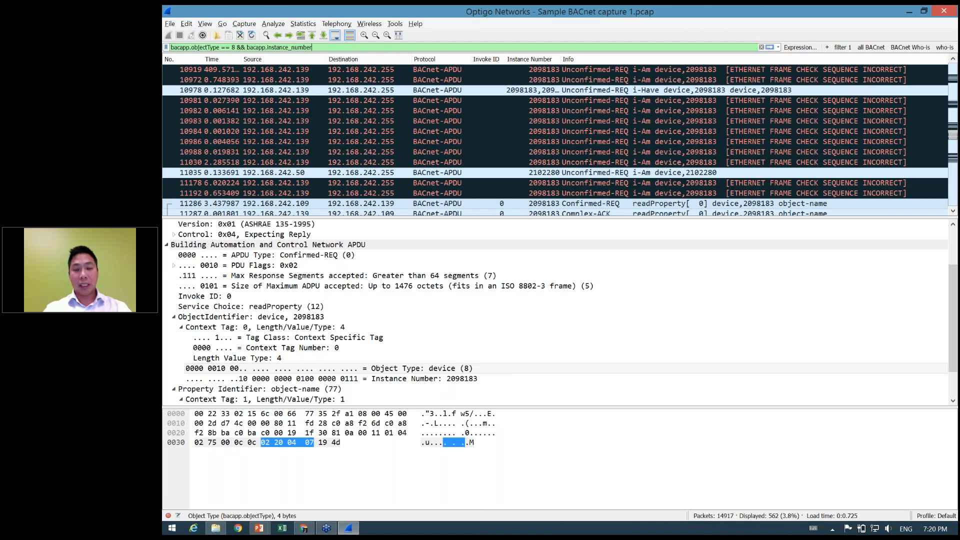
text(==1)
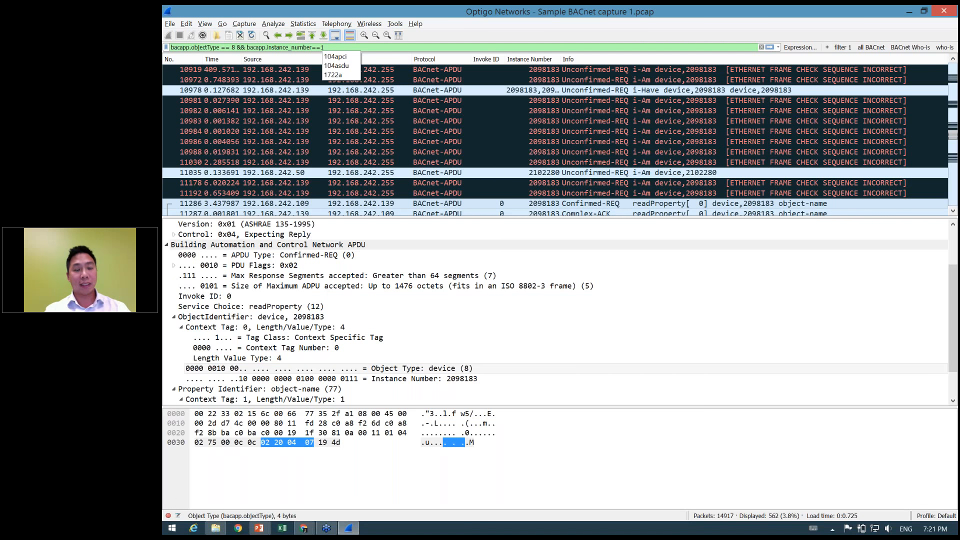
key(Return)
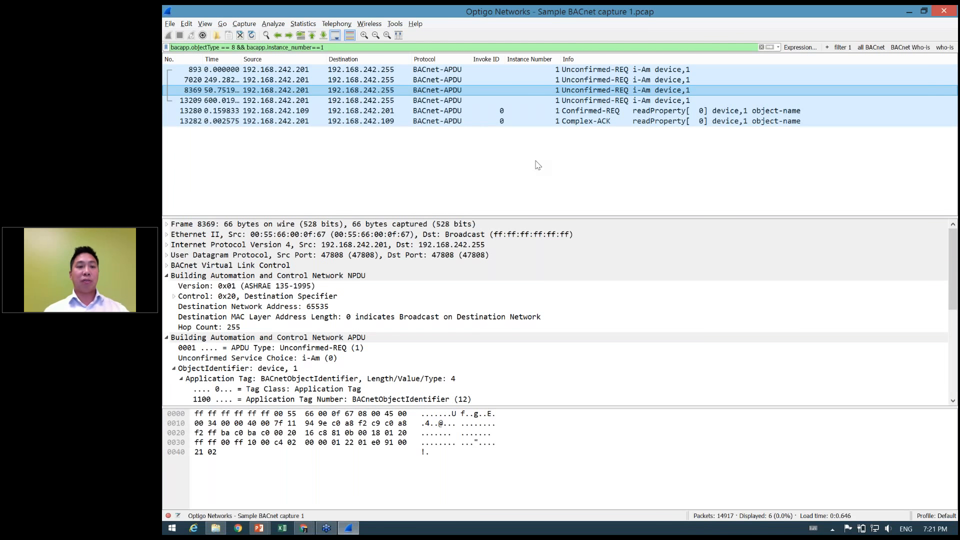
Append '&& bacapp.confirmed_service' to the display filter and apply it.
click(344, 49)
text(&& )
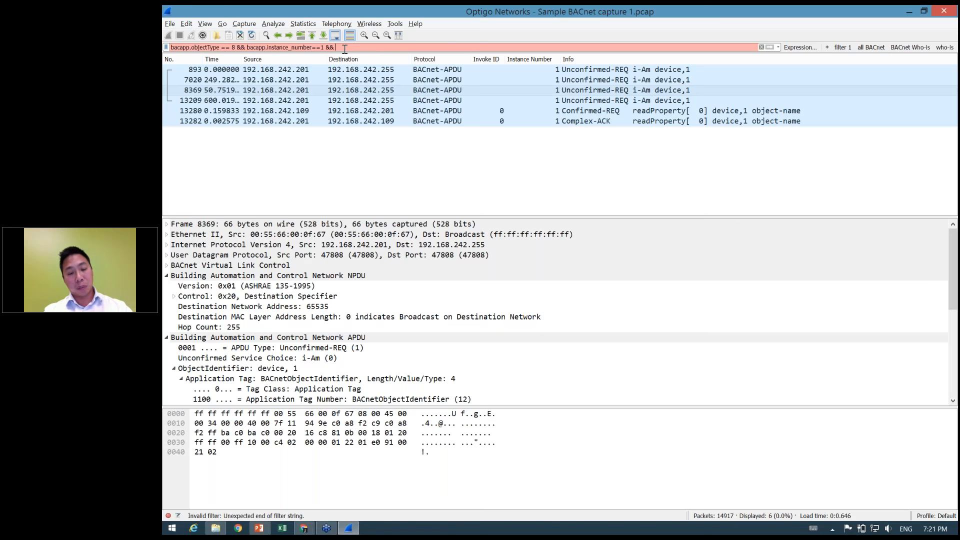
text(confirmed_)
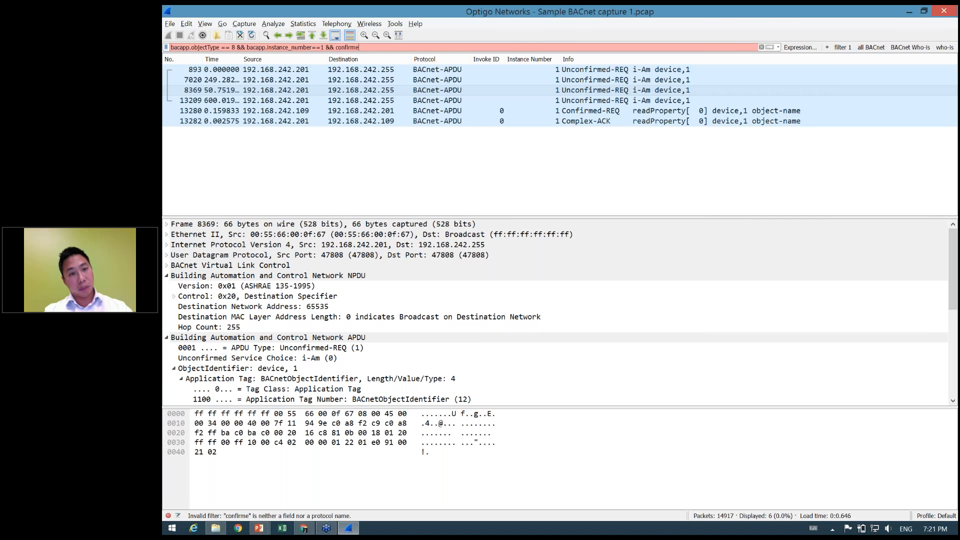
key(BackSpace)
key(BackSpace)
key(BackSpace)
key(BackSpace)
key(BackSpace)
key(BackSpace)
key(BackSpace)
key(BackSpace)
key(BackSpace)
key(BackSpace)
text(bacapp.confirmed_ser)
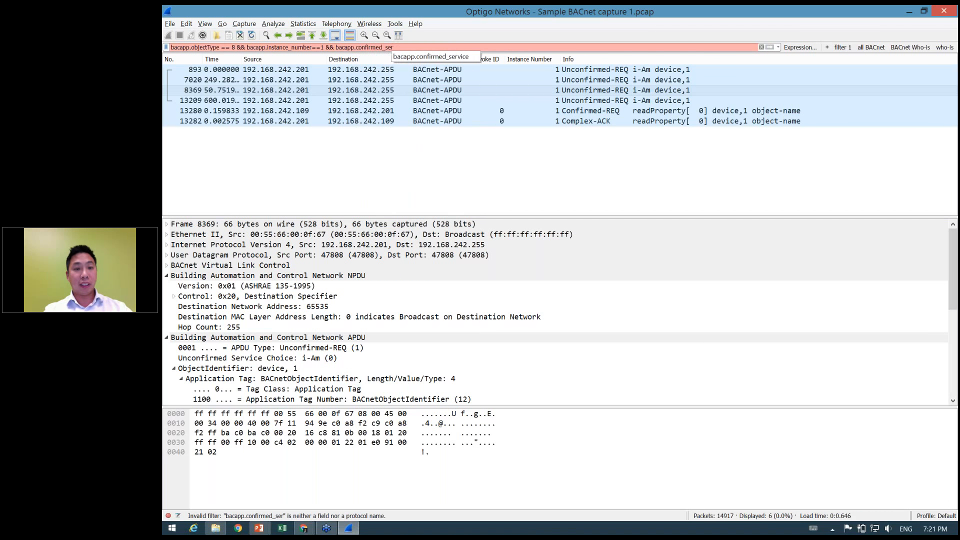
text(vice)
key(Return)
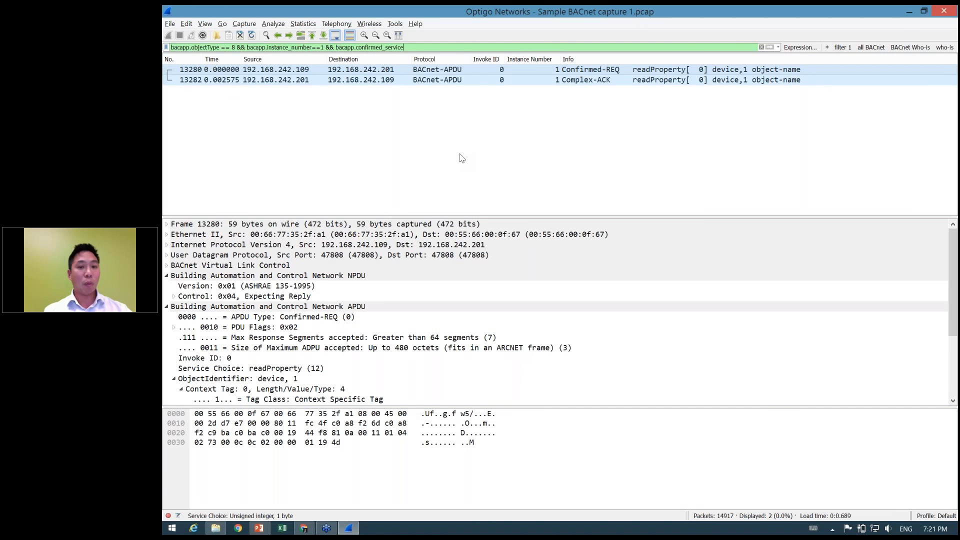
Add the packet comment 'hello. please take a look at this one' to Confirmed-REQ packet 13280.
right_click(463, 73)
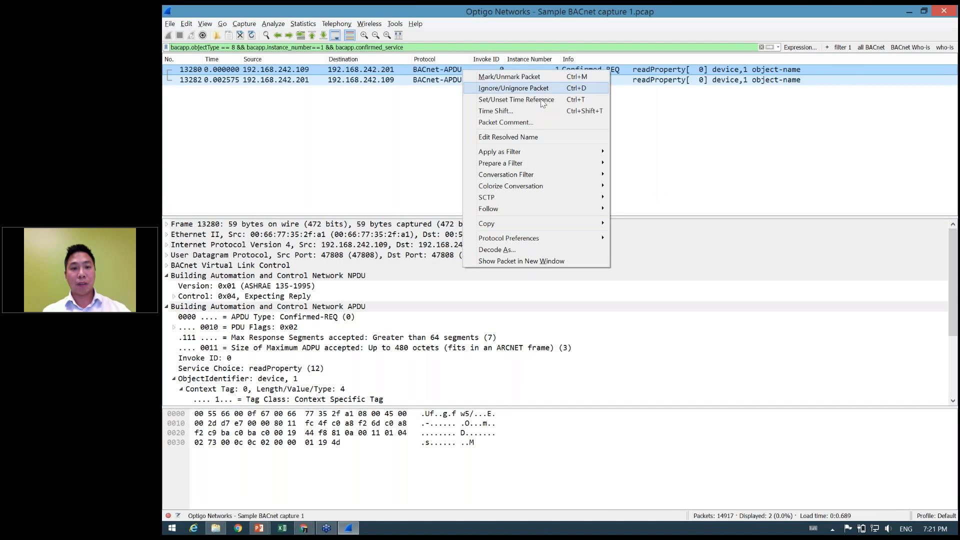
click(543, 123)
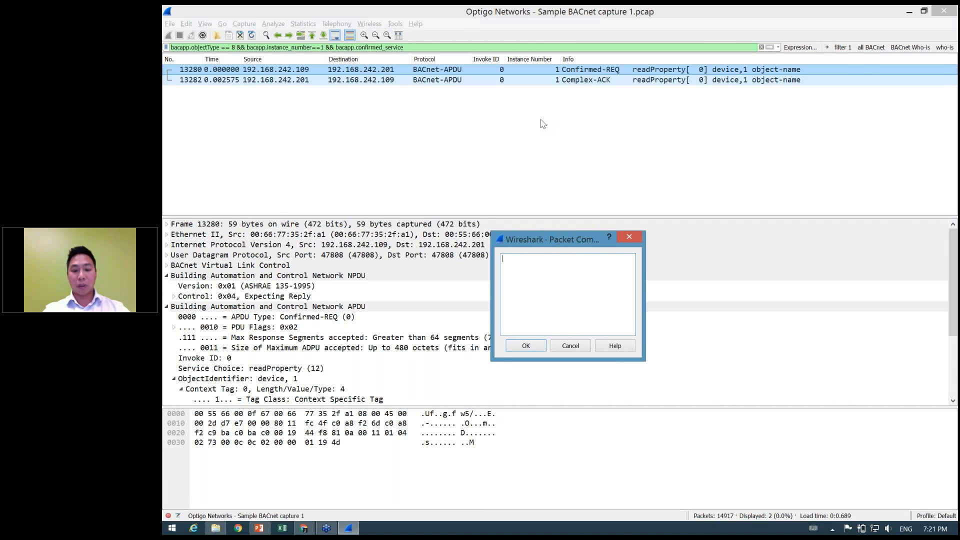
text(hello. pleas)
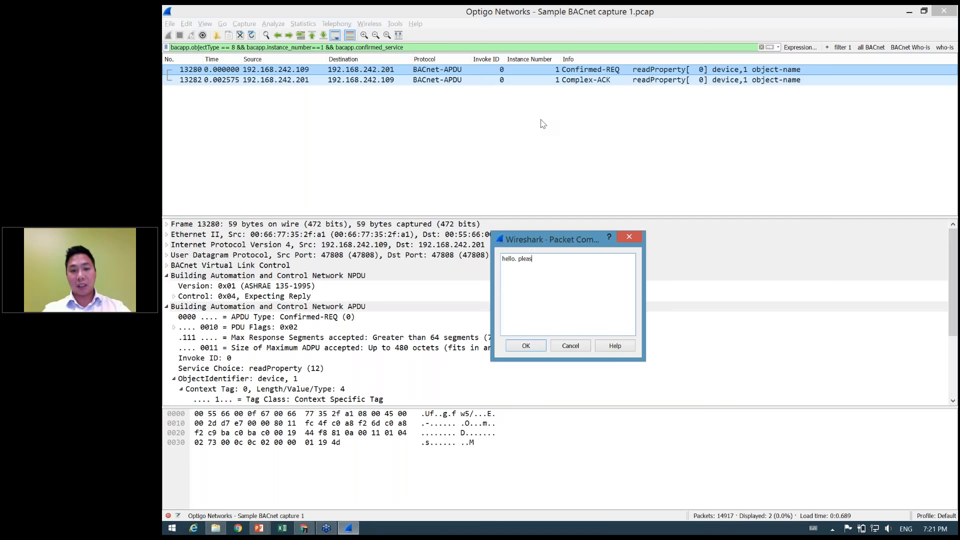
text(e take a look at this one)
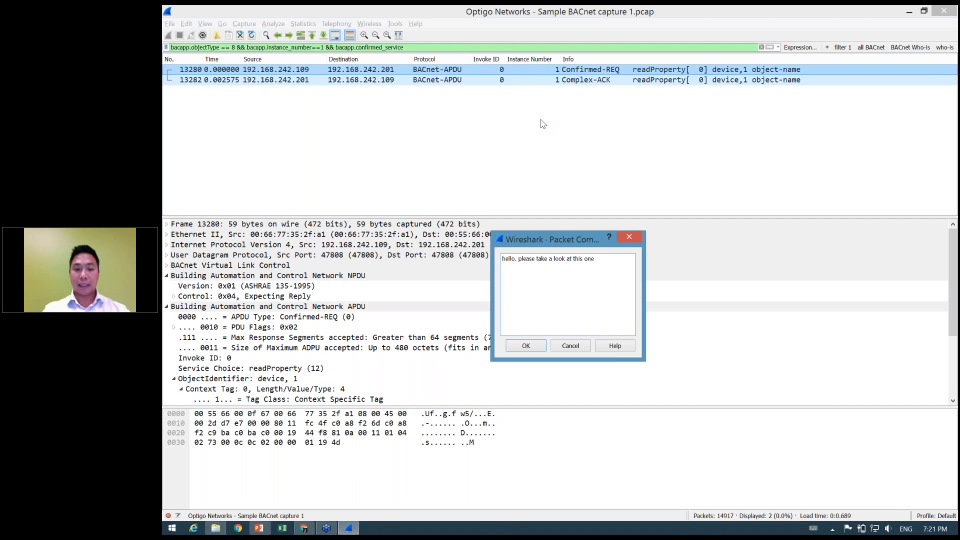
click(511, 350)
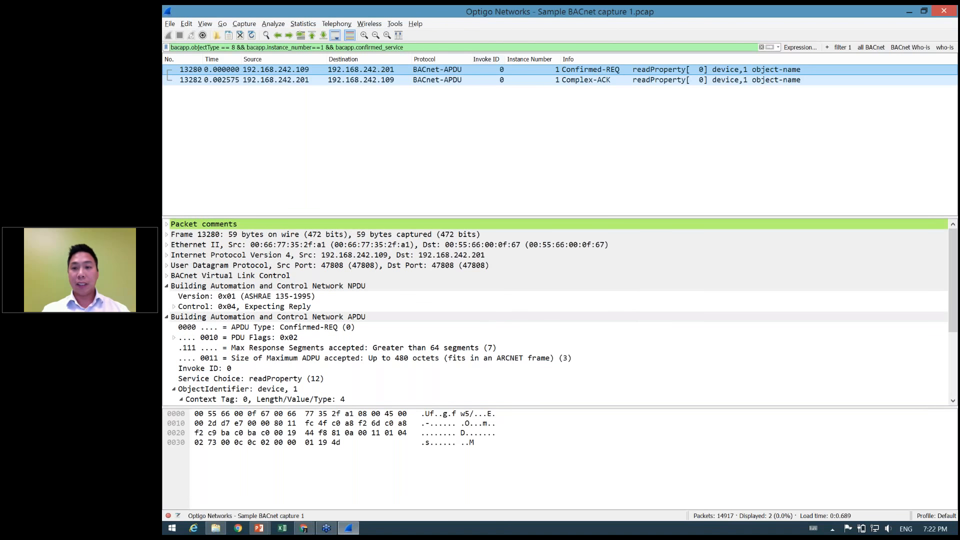
Remove the display filter and add the packet comment 'I don't knw what this is' to ARP reply packet 13279.
click(762, 47)
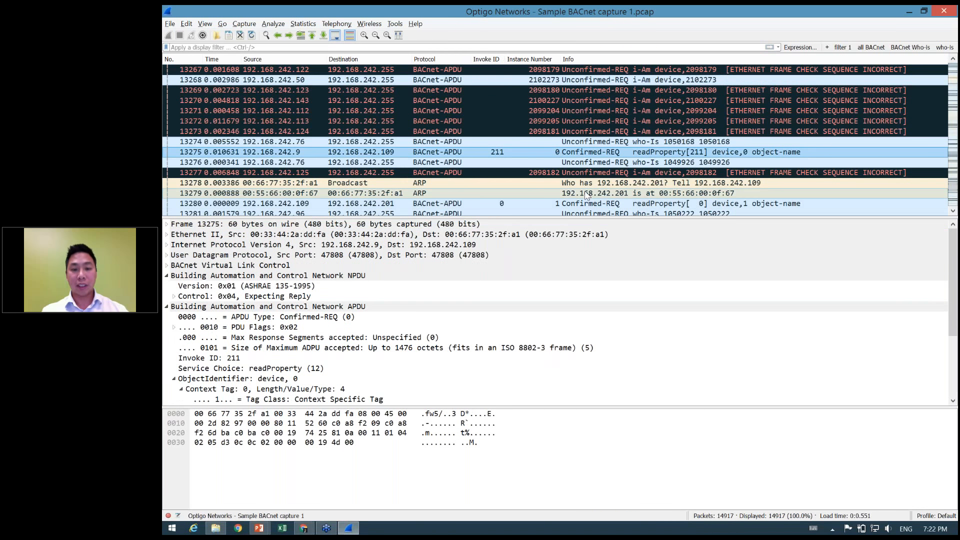
click(586, 194)
right_click(587, 194)
click(635, 243)
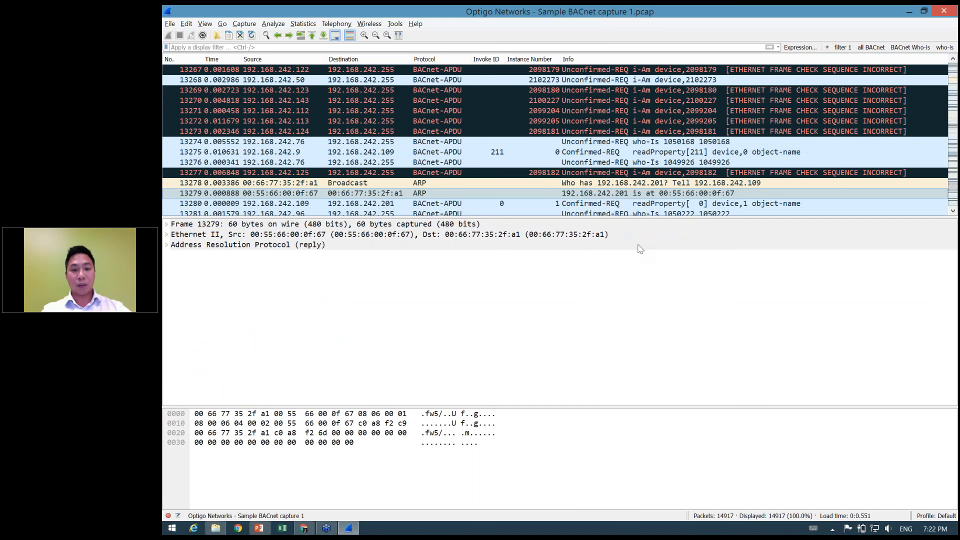
text(wh)
key(BackSpace)
key(BackSpace)
text(I don't knw what this is)
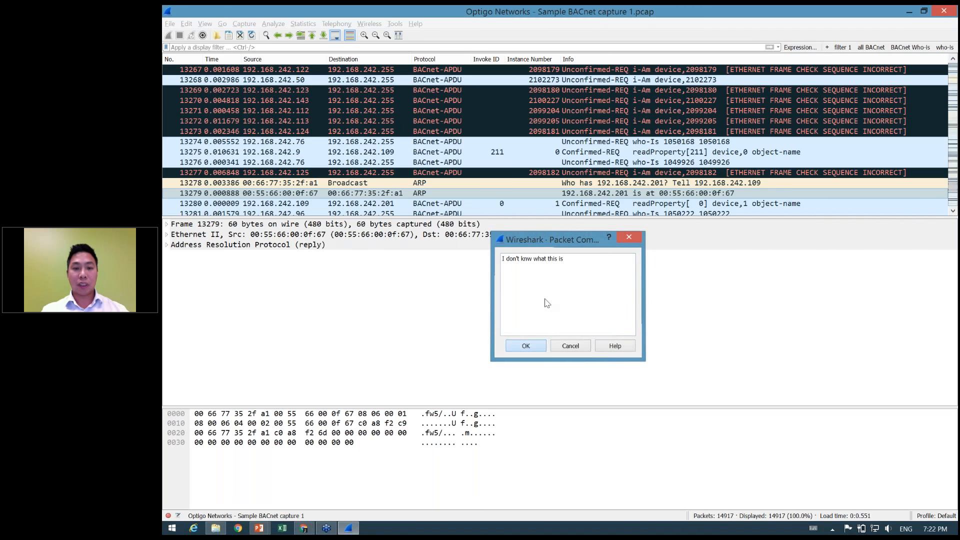
click(526, 345)
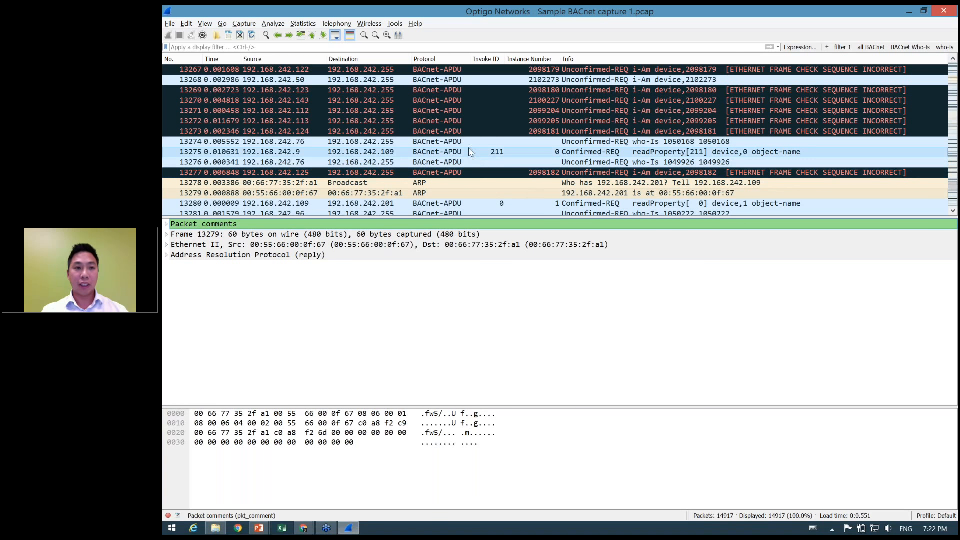
Bring up the analysis commands for the capture.
click(267, 26)
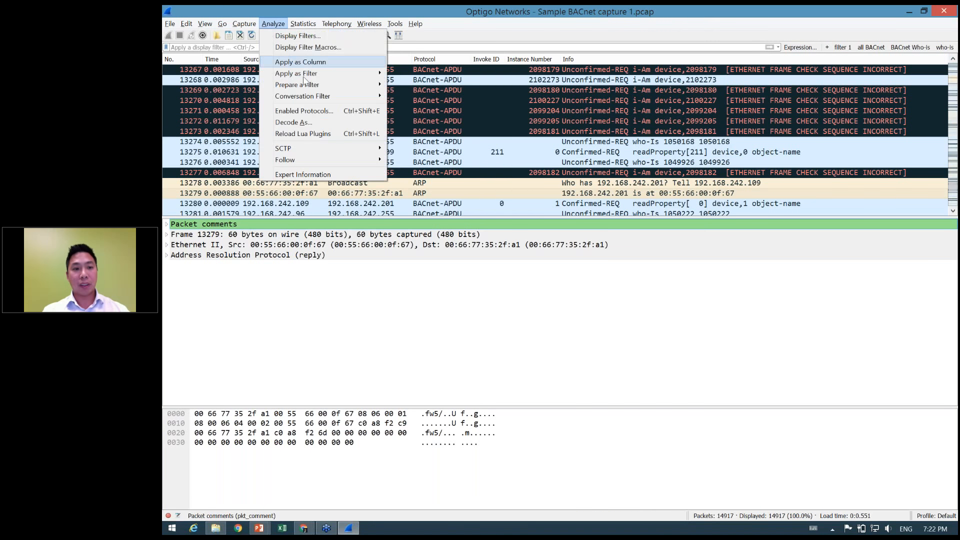